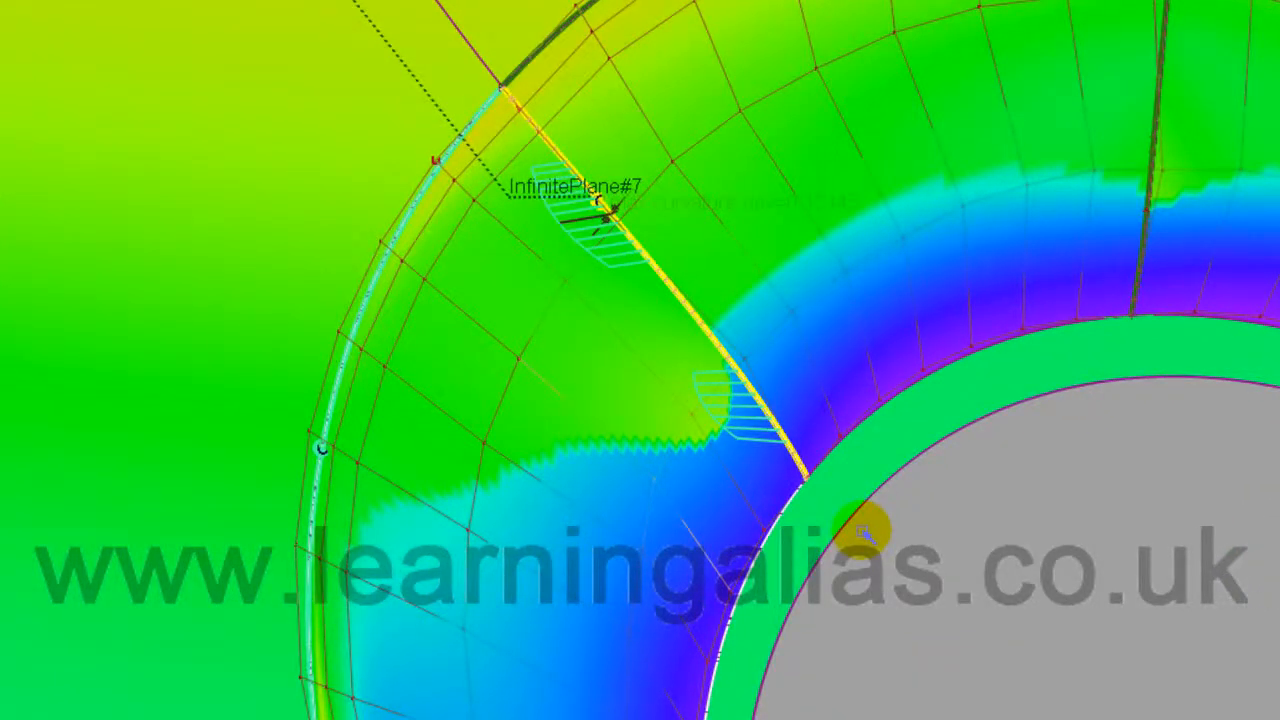
Step: Switch CV moves to NUV and slide ring-patch CVs near InfinitePlane#7 to smooth the green curvature region
left_click_drag(865, 520, 889, 593, "ctrl+shift")
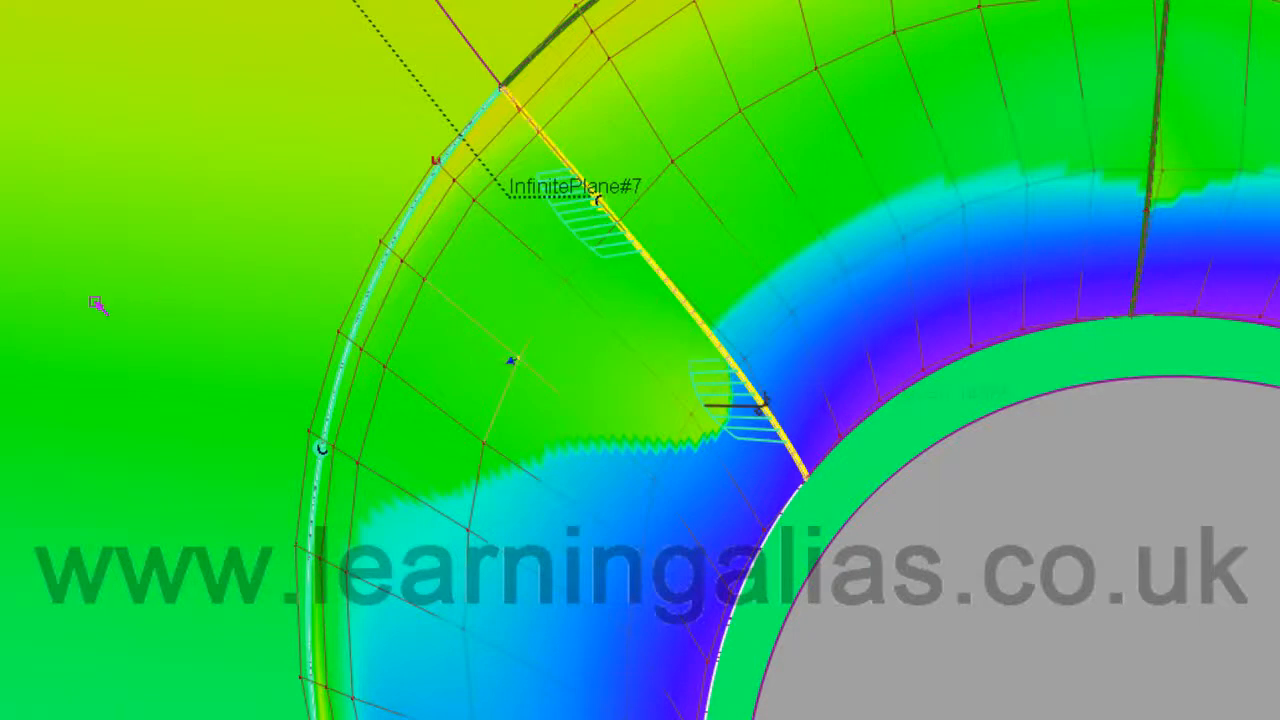
left_click(656, 476)
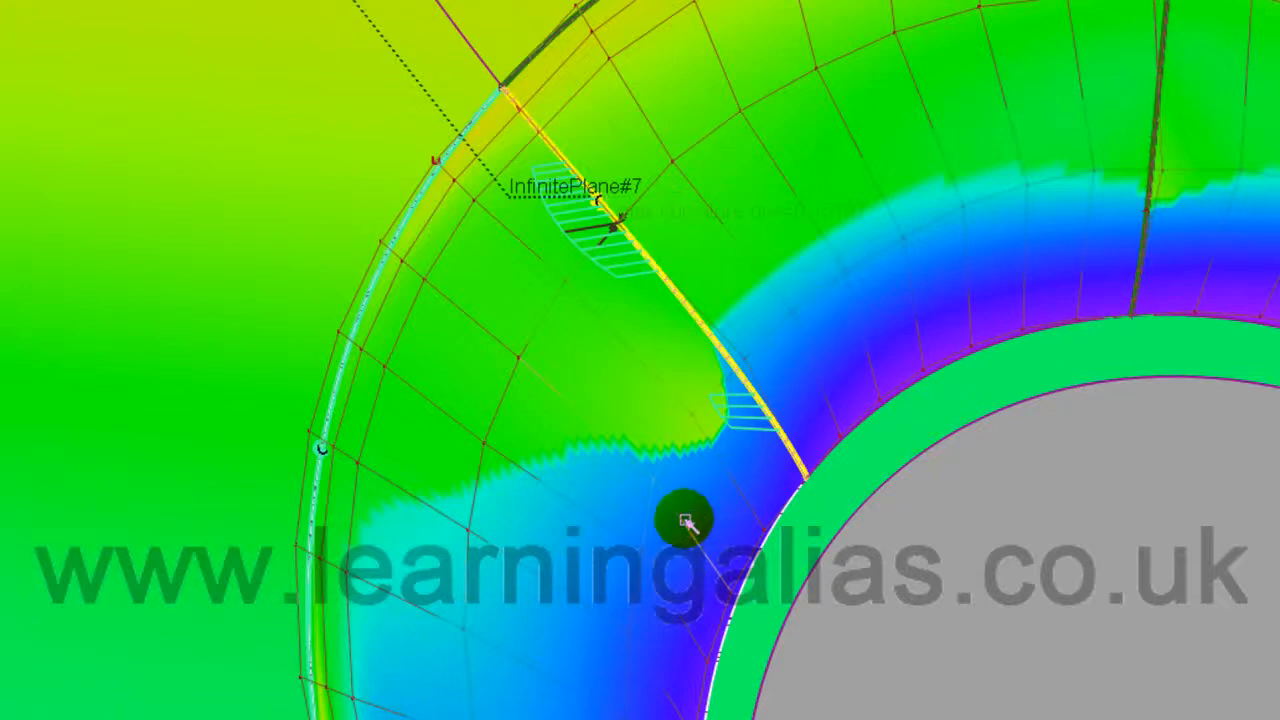
left_click_drag(125, 404, 1222, 577)
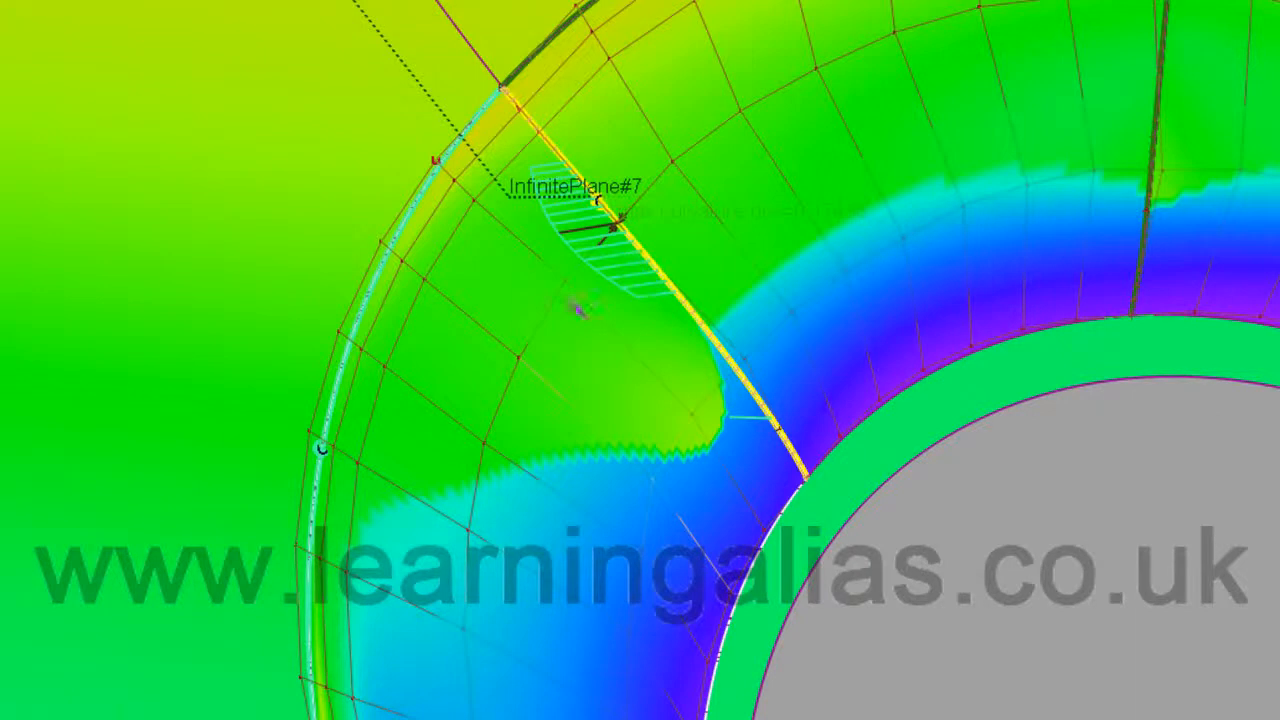
mouse_move(1153, 602)
left_mouse_down()
mouse_move(891, 542)
mouse_move(2, 440)
left_mouse_up()
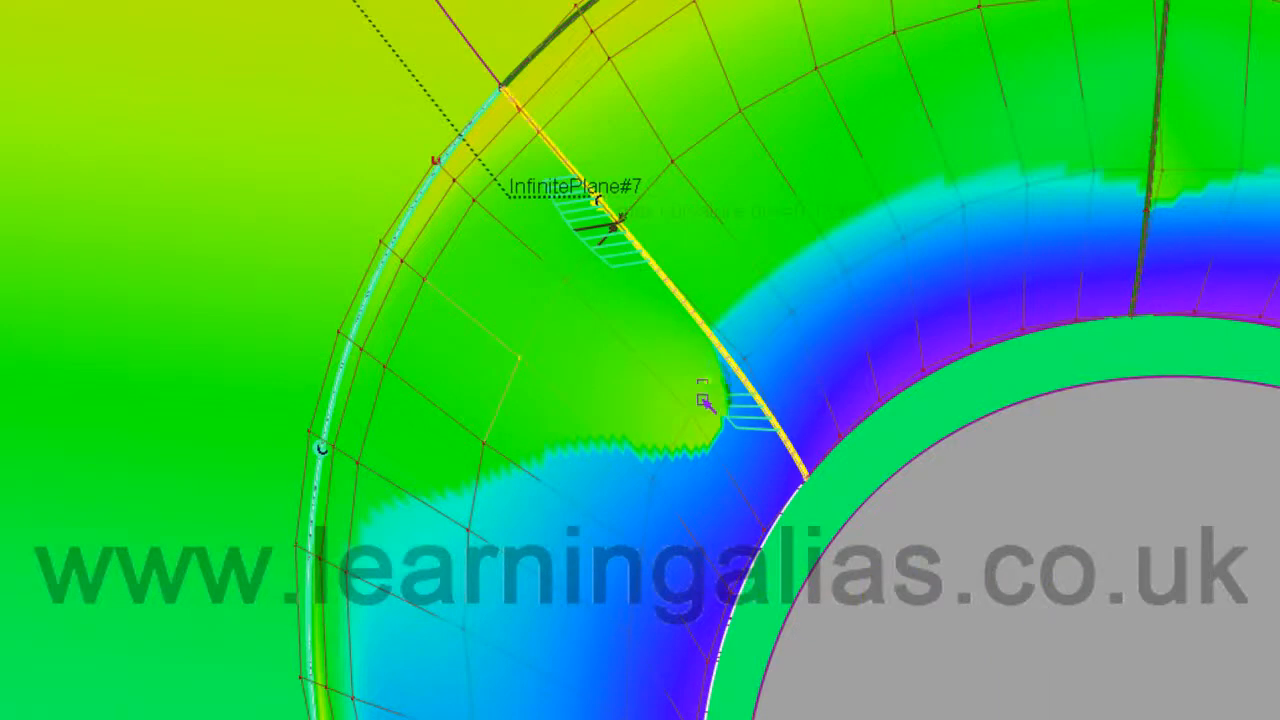
left_click(650, 480)
mouse_move(866, 625)
left_mouse_down()
mouse_move(1278, 632)
mouse_move(1279, 600)
left_mouse_up()
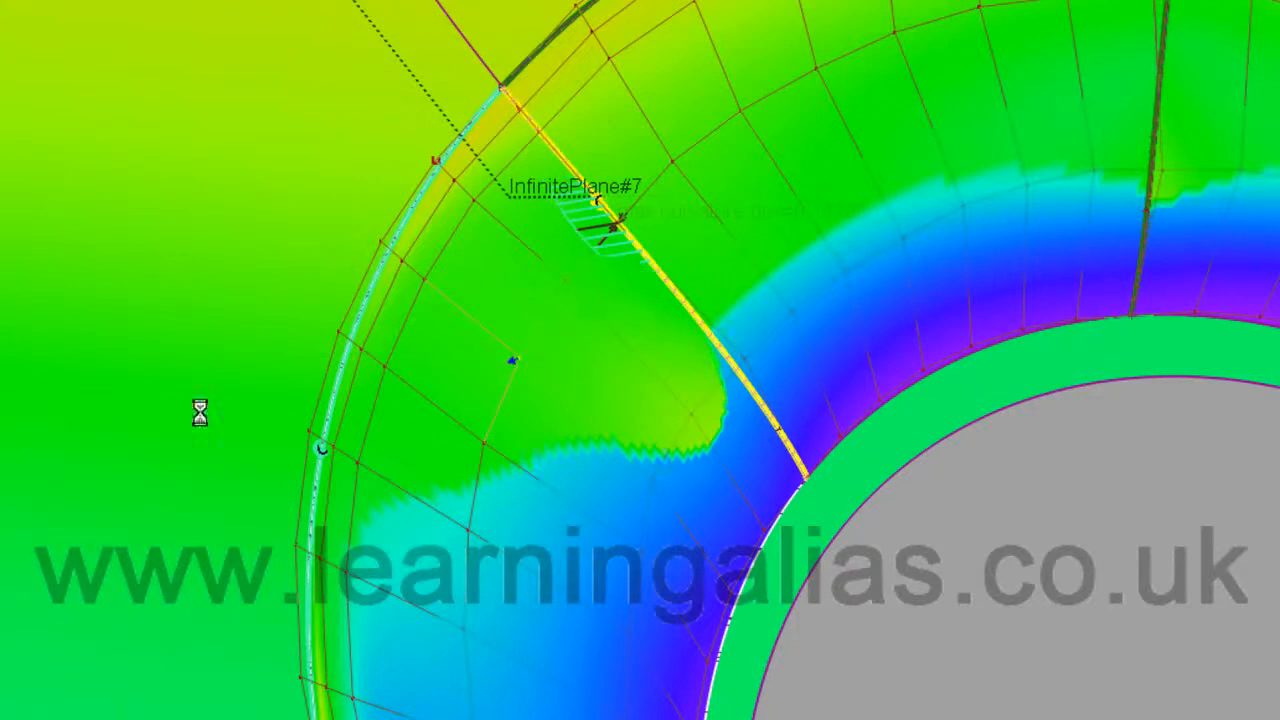
left_click(648, 478)
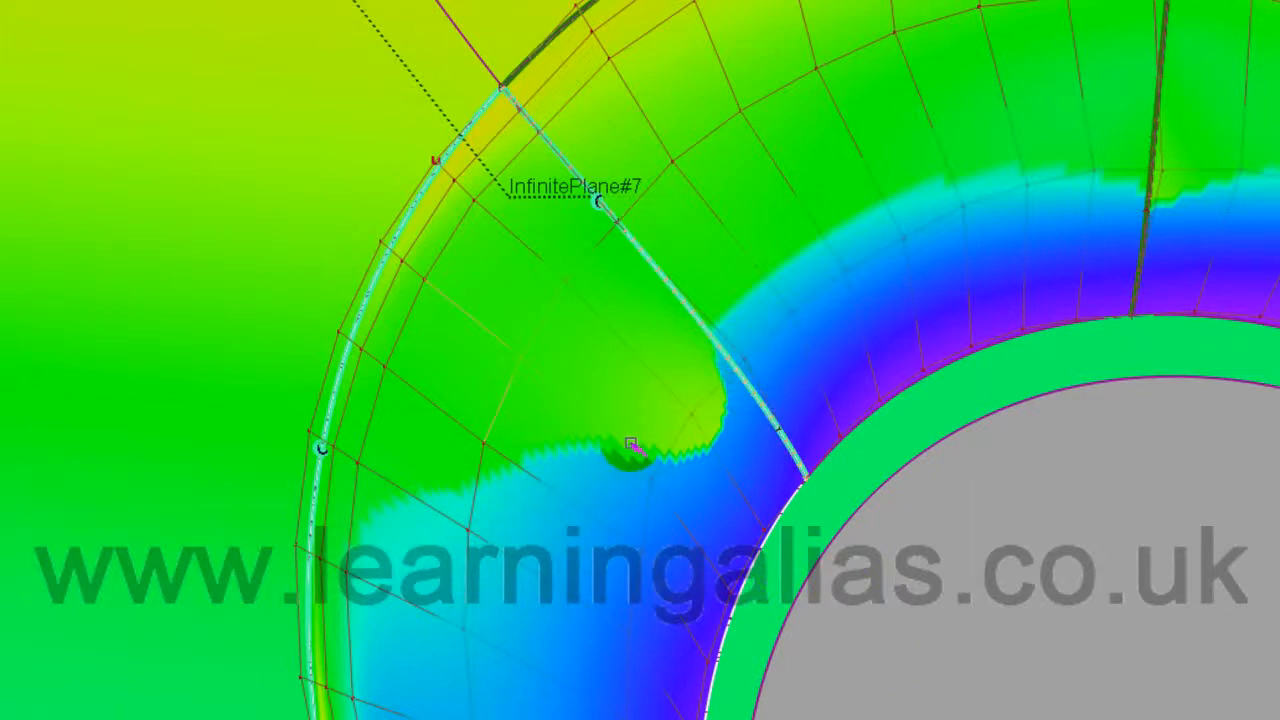
Step: Centre the patch below InfinitePlane#7 and pick one of its CVs
middle_click_drag(882, 612, 962, 538, "alt+shift")
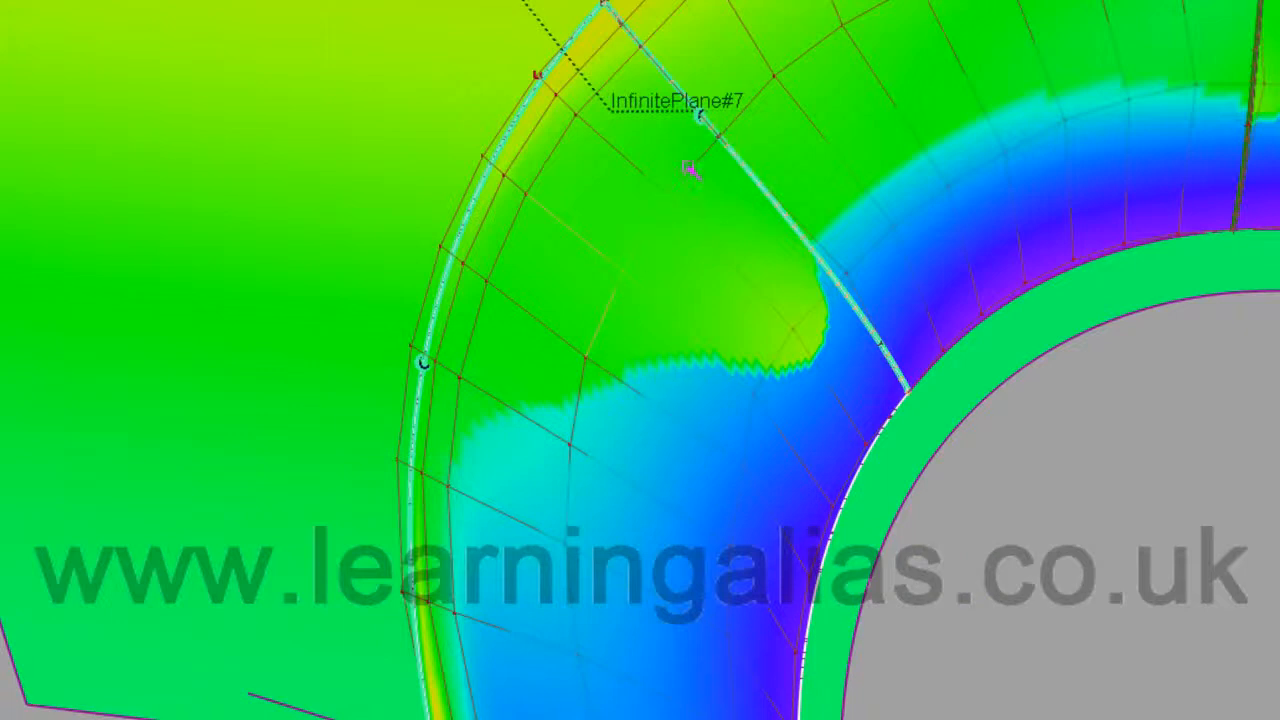
left_click(585, 360)
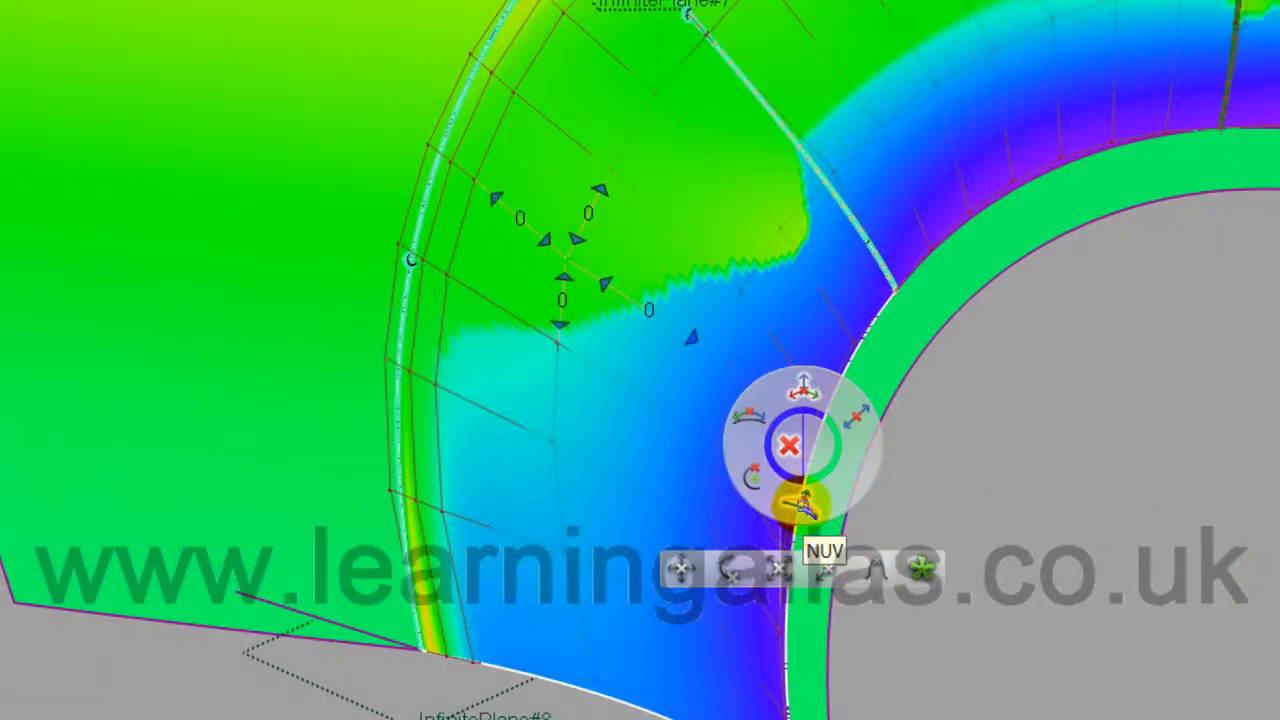
Step: With NUV active, slide the upper and lower hull CVs along the surface to smooth curvature
left_click(800, 505)
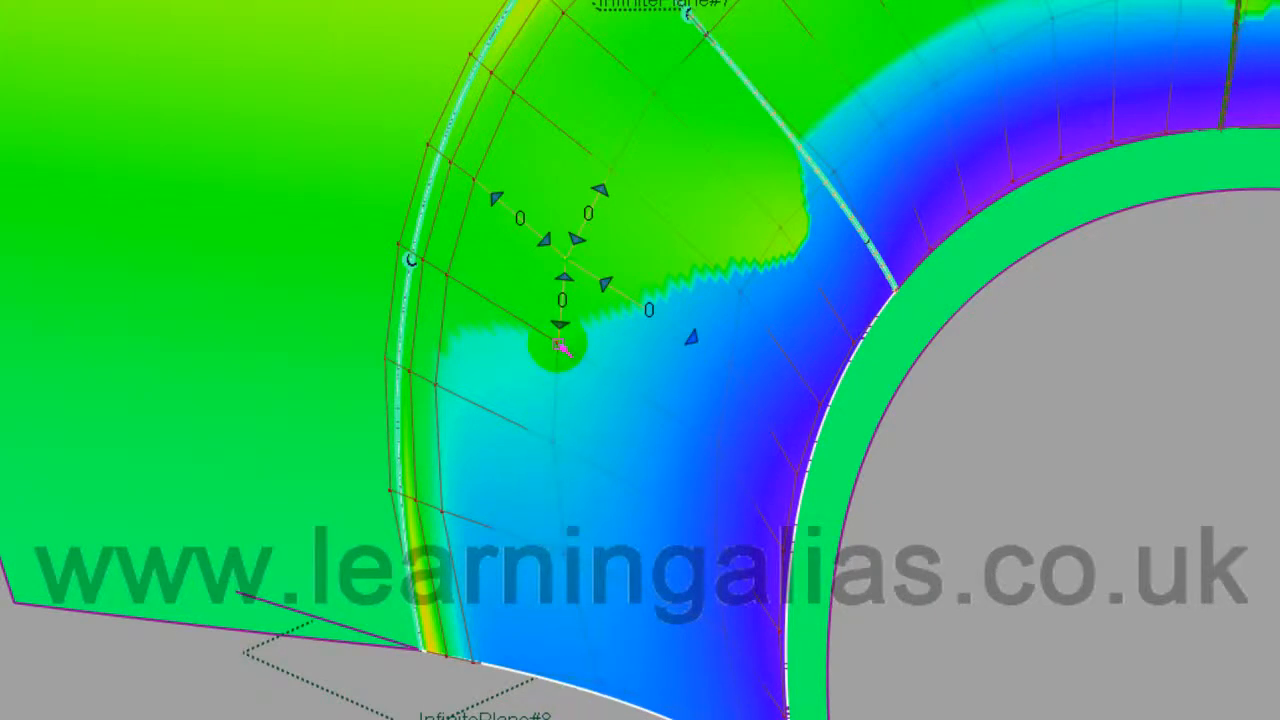
left_click_drag(560, 345, 548, 433)
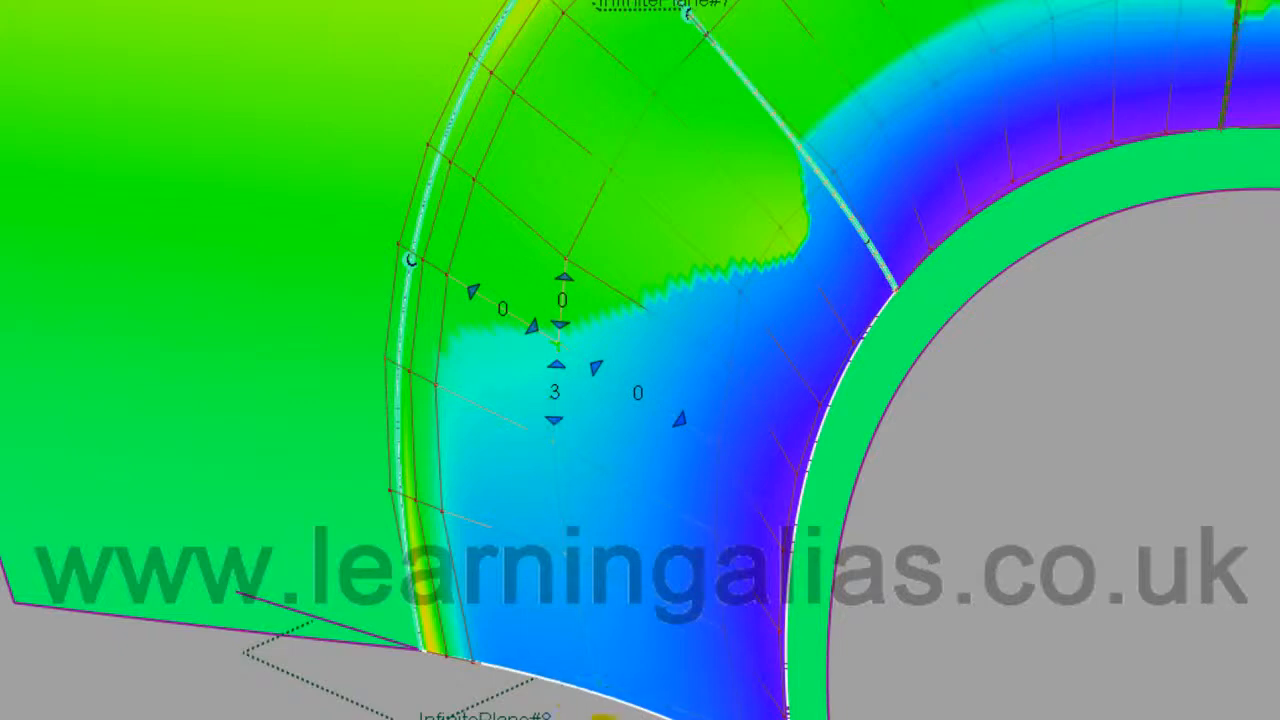
mouse_move(1278, 518)
left_mouse_down()
mouse_move(1052, 556)
mouse_move(652, 584)
mouse_move(1201, 582)
mouse_move(290, 479)
mouse_move(660, 497)
mouse_move(1278, 558)
left_mouse_up()
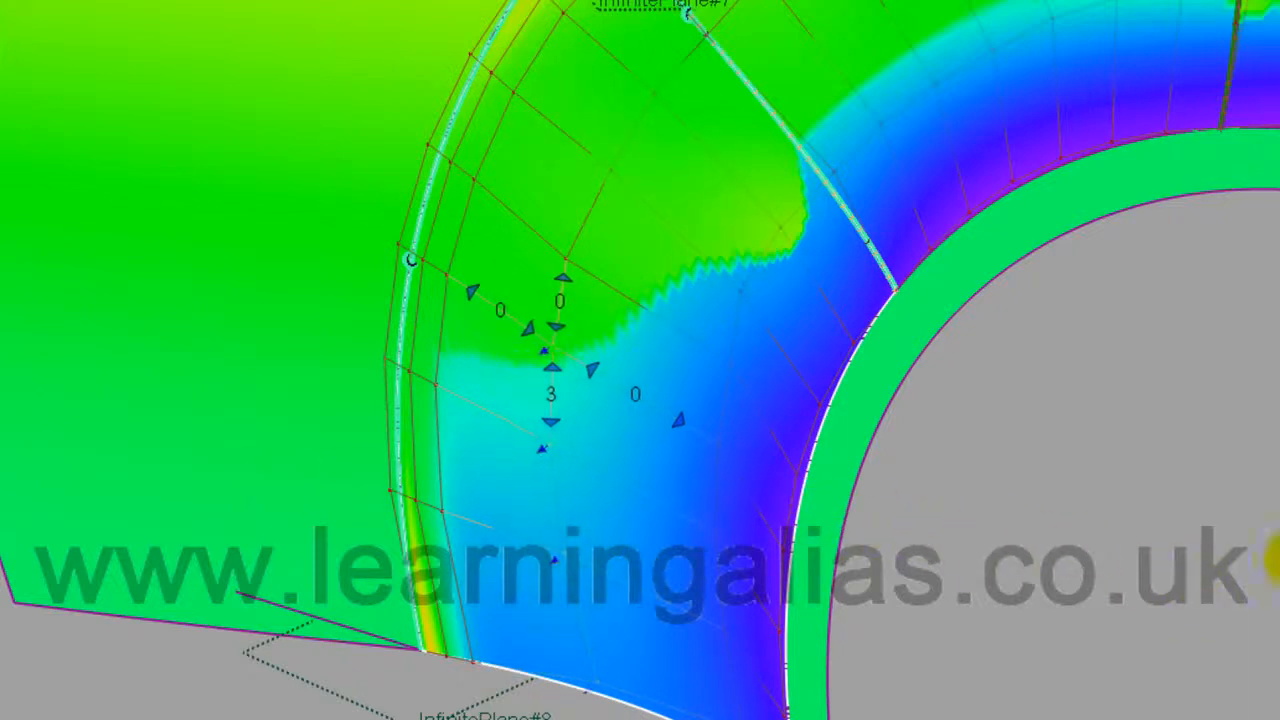
left_click(567, 262)
left_click_drag(437, 321, 1177, 395)
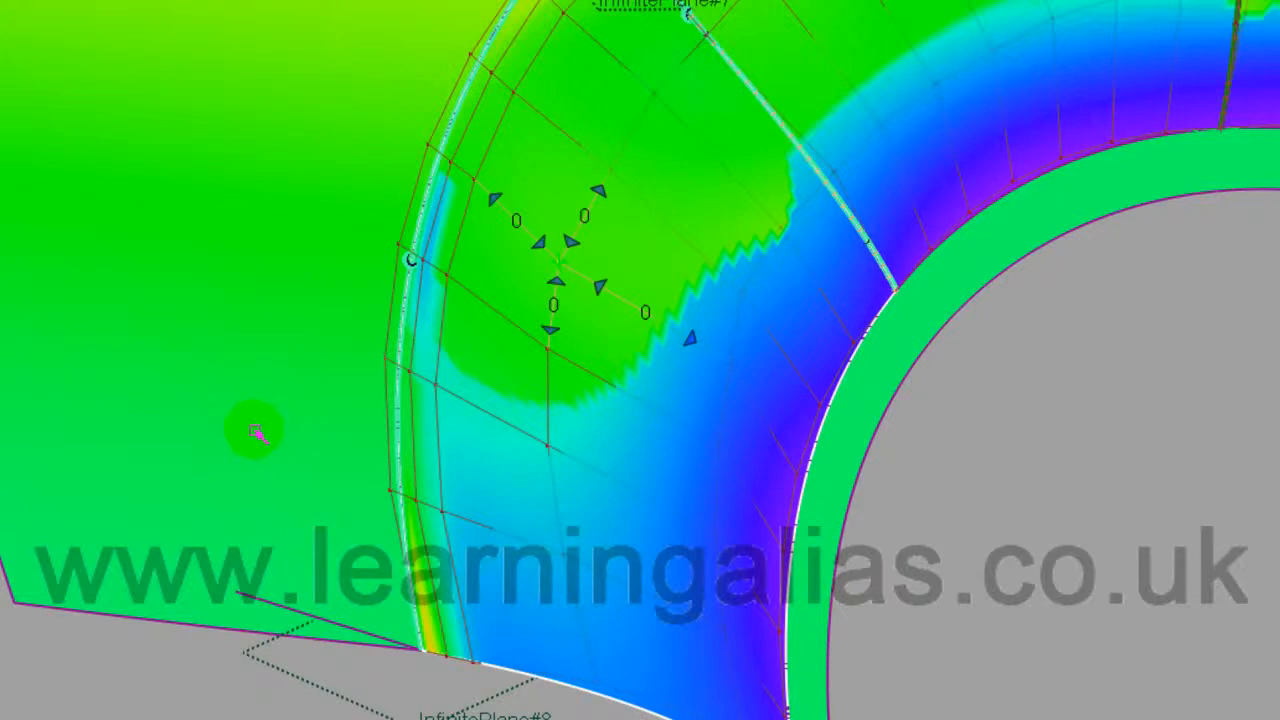
left_click(548, 350)
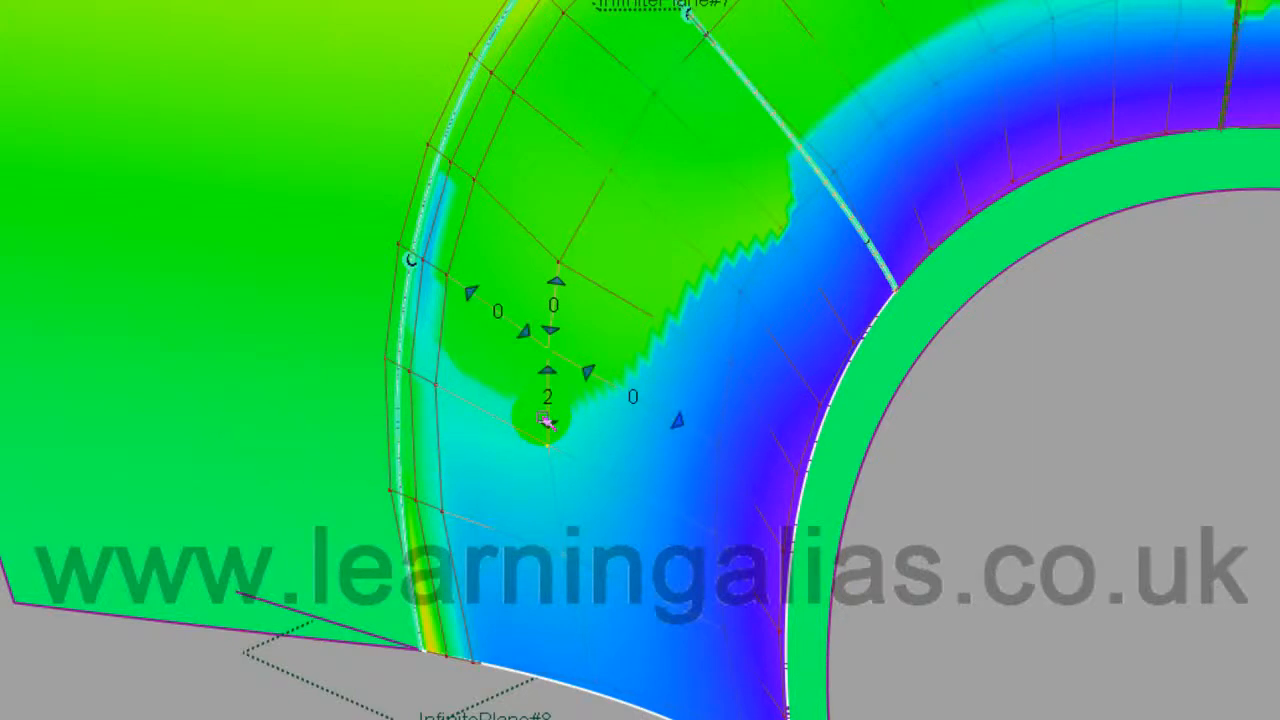
mouse_move(33, 376)
left_mouse_down()
mouse_move(560, 427)
mouse_move(1098, 512)
left_mouse_up()
left_click_drag(1279, 530, 1260, 534)
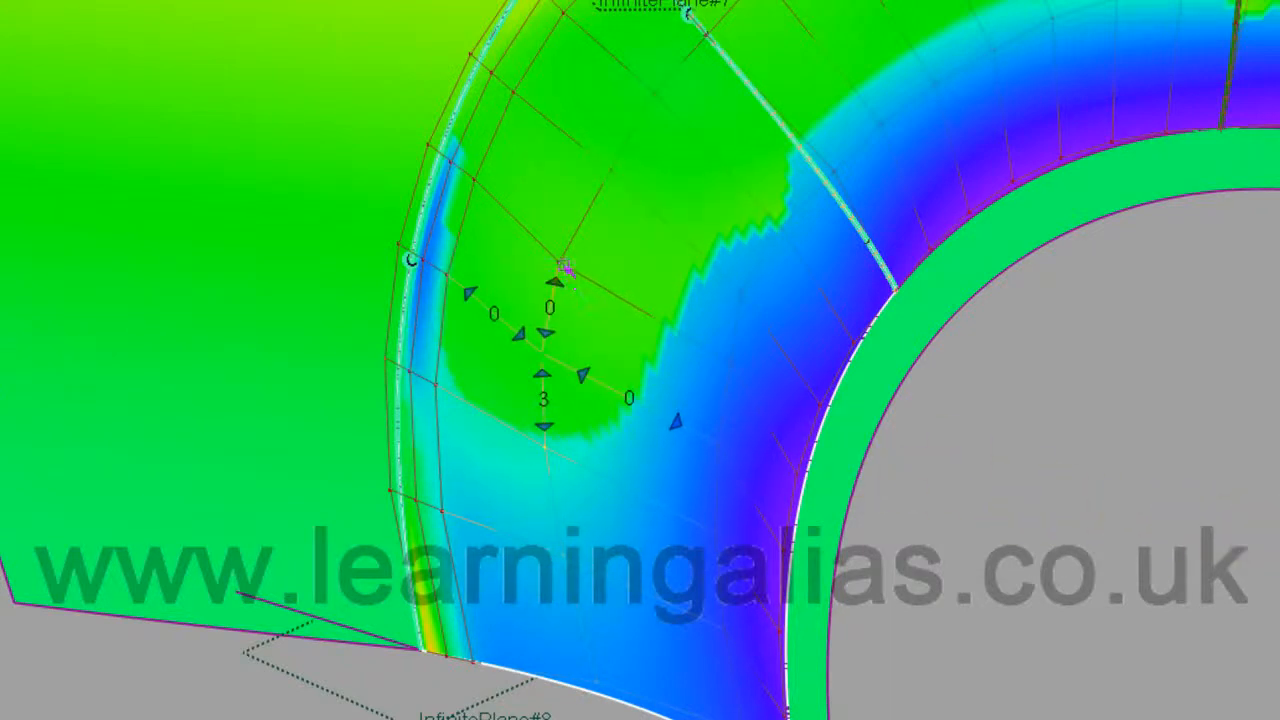
Step: Slide the upper CV again to widen the green zone, then pick further CVs around the patch
left_click(558, 264)
mouse_move(231, 374)
left_mouse_down()
mouse_move(398, 366)
mouse_move(749, 382)
mouse_move(726, 358)
mouse_move(795, 365)
mouse_move(767, 371)
left_mouse_up()
left_click(727, 360)
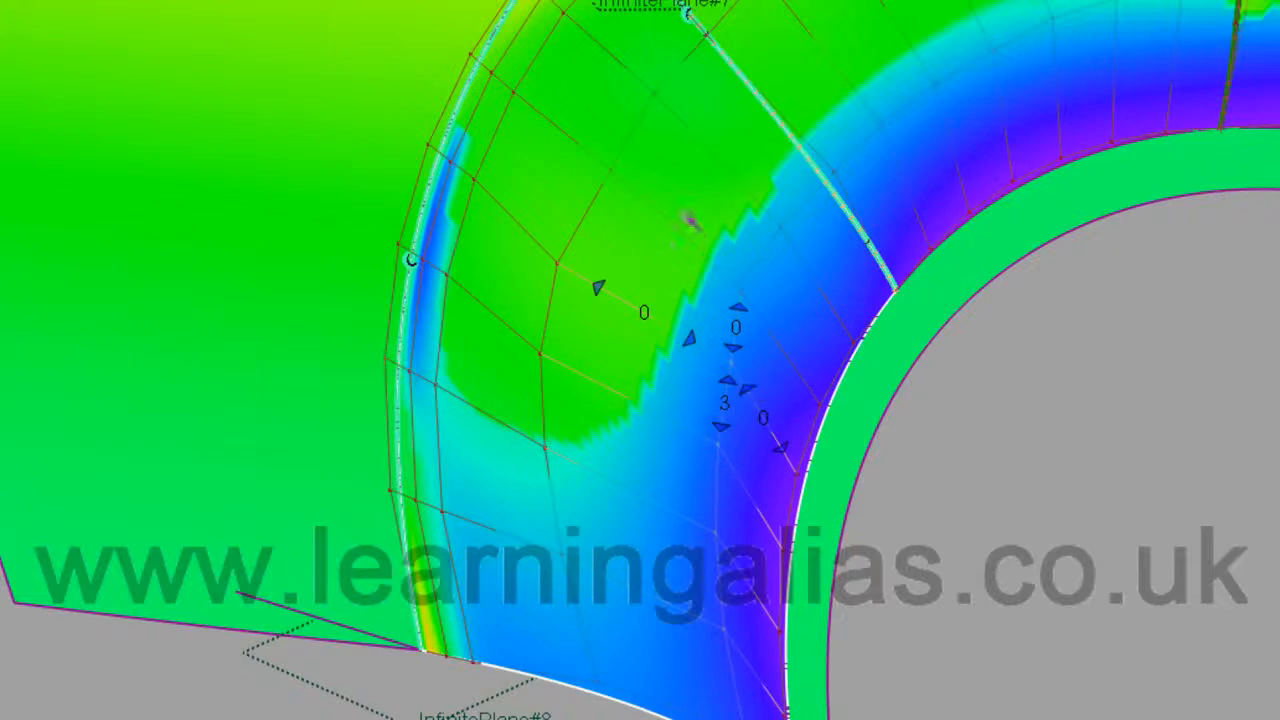
left_click(610, 176)
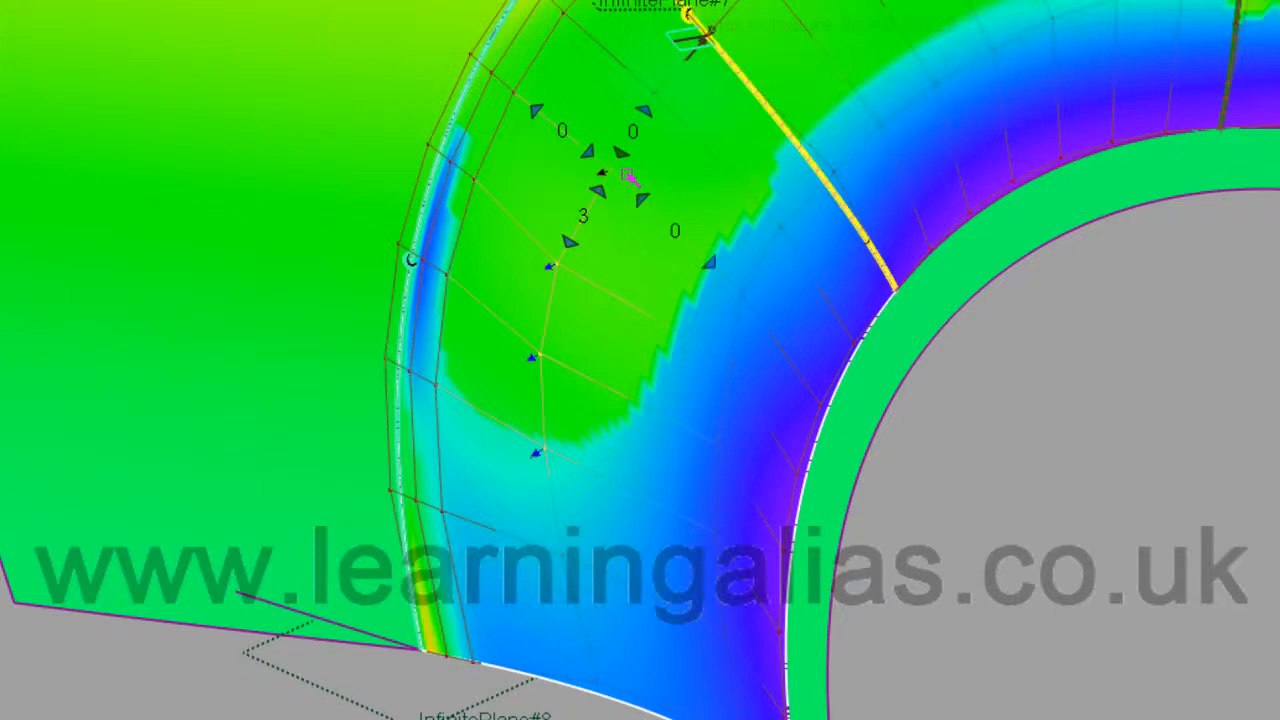
left_click(791, 257)
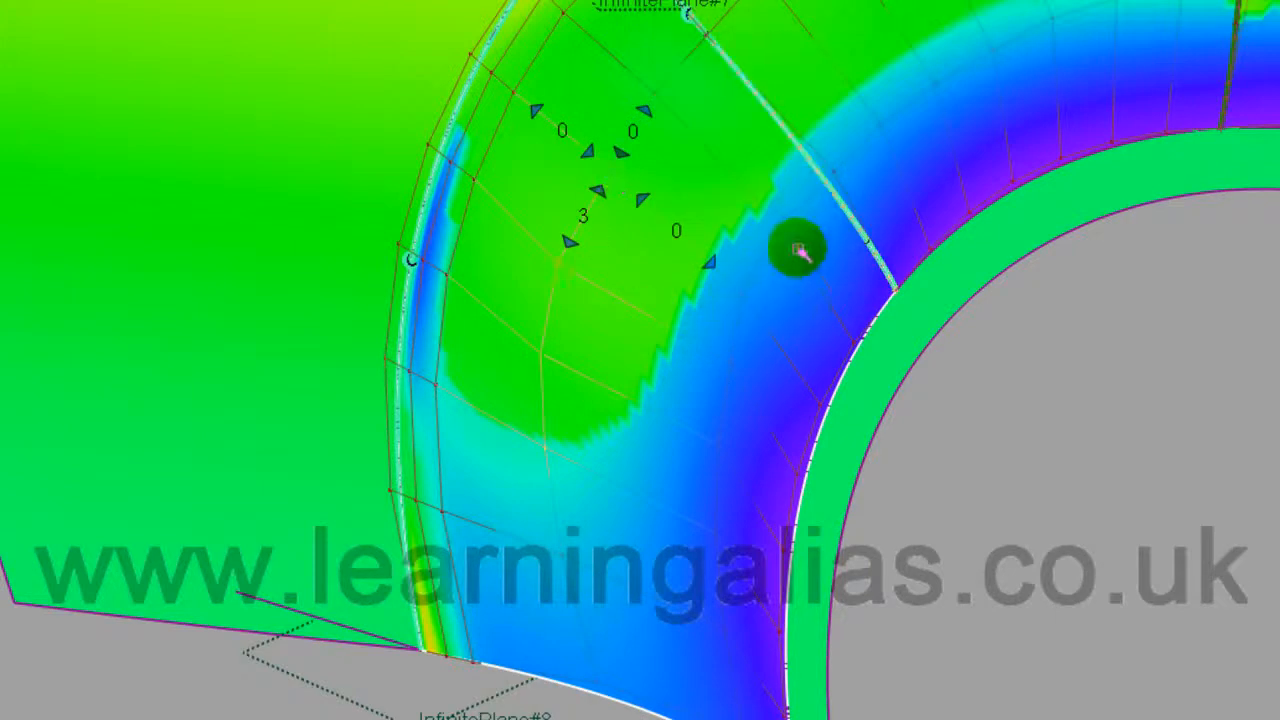
left_click(717, 443)
left_click(815, 447)
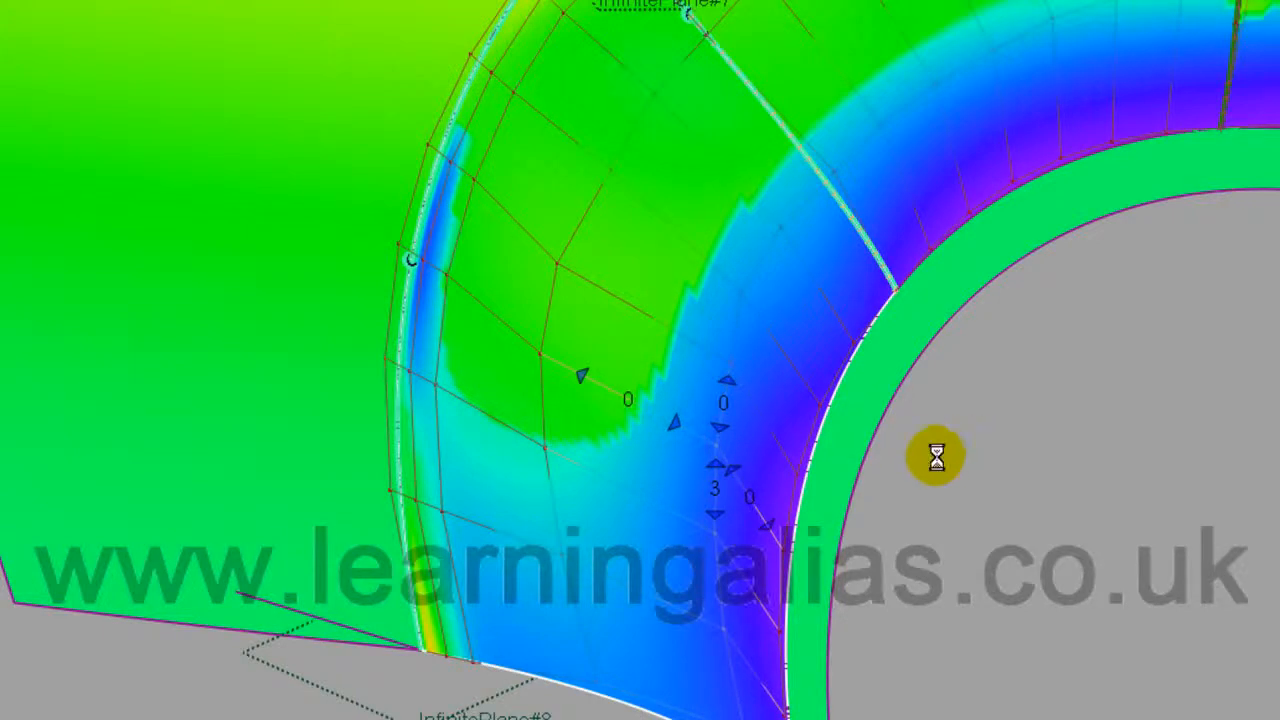
left_click(537, 357)
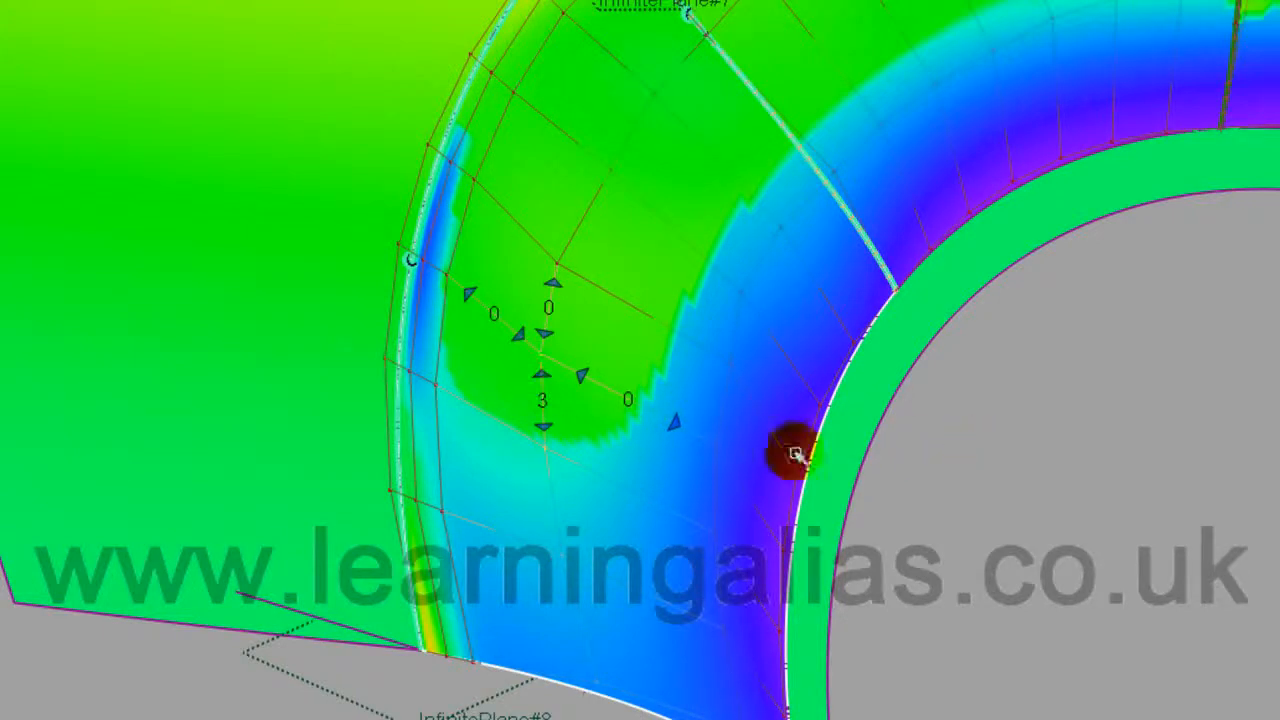
Step: Tumble, pan and zoom to frame the ring patch's top seam beside the curvature legend
mouse_move(1008, 547)
left_mouse_down("alt+shift")
mouse_move(1010, 499)
mouse_move(1002, 544)
left_mouse_up("alt+shift")
right_click_drag(1089, 524, 800, 571, "alt+shift")
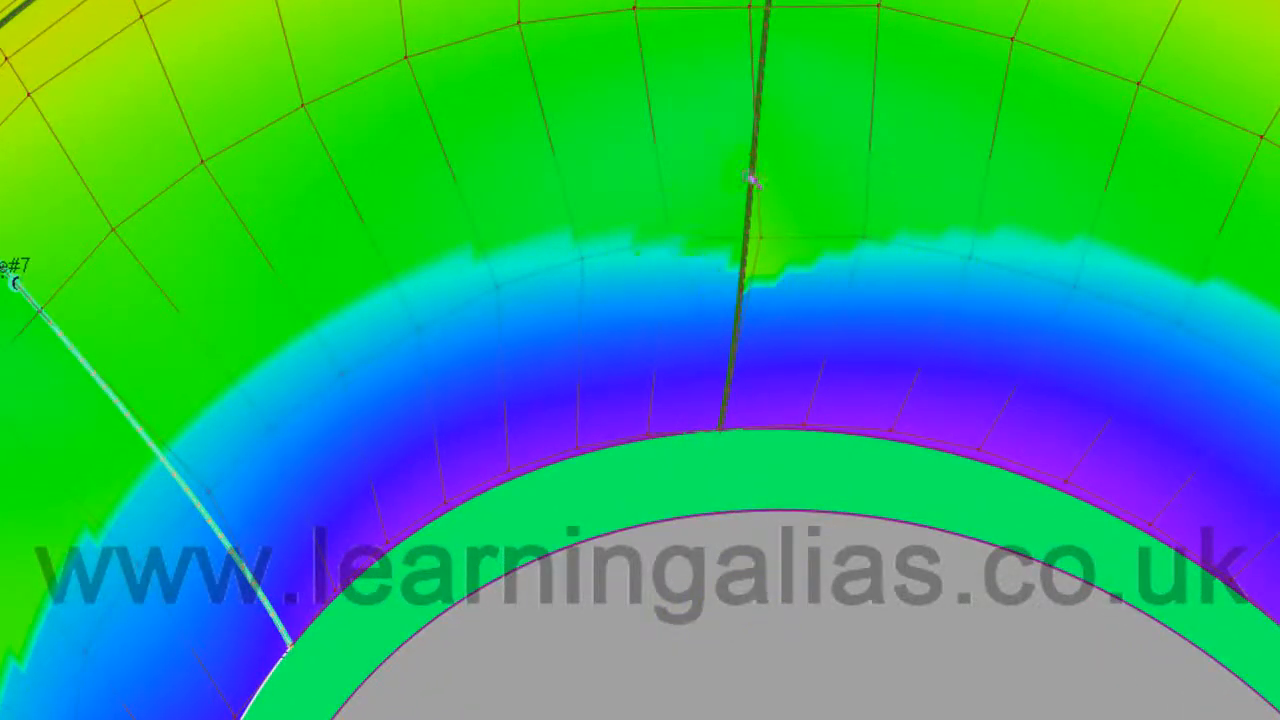
middle_click_drag(1184, 434, 851, 371, "alt+shift")
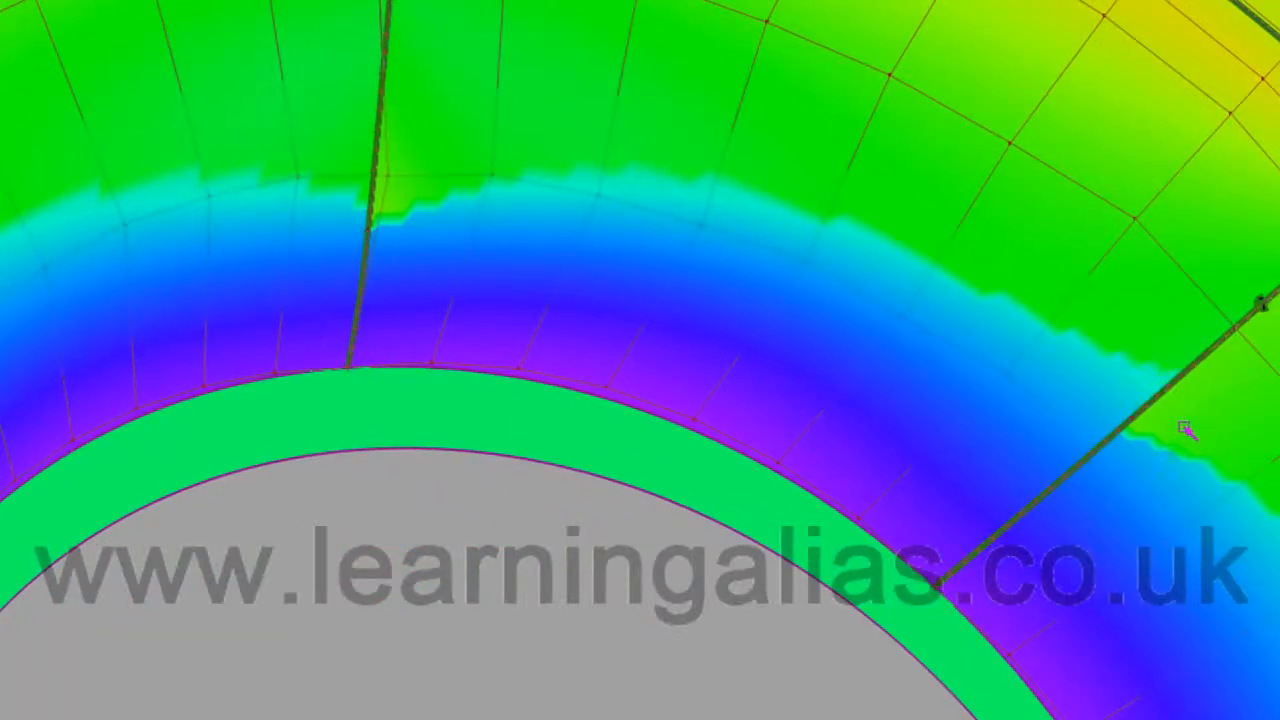
middle_click_drag(331, 120, 429, 289, "alt+shift")
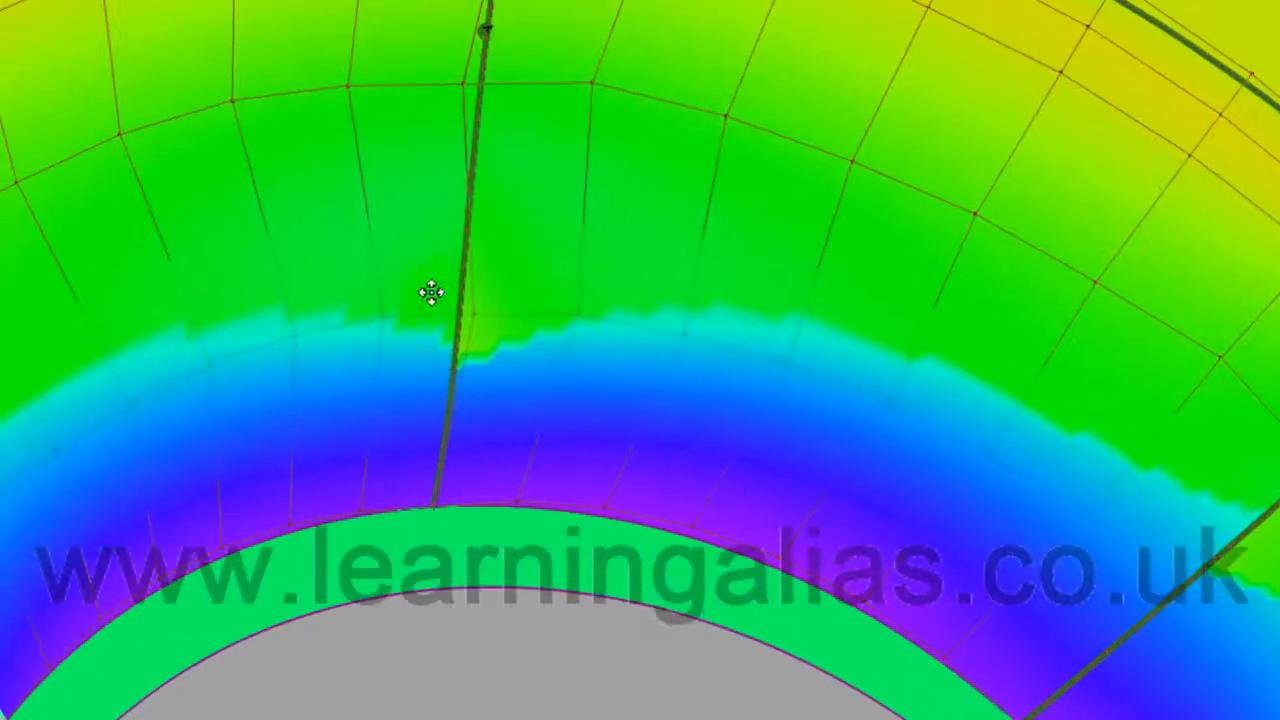
middle_click_drag(621, 334, 677, 471, "alt+shift")
right_click_drag(665, 457, 580, 458, "alt+shift")
right_click_drag(645, 488, 634, 493, "alt+shift")
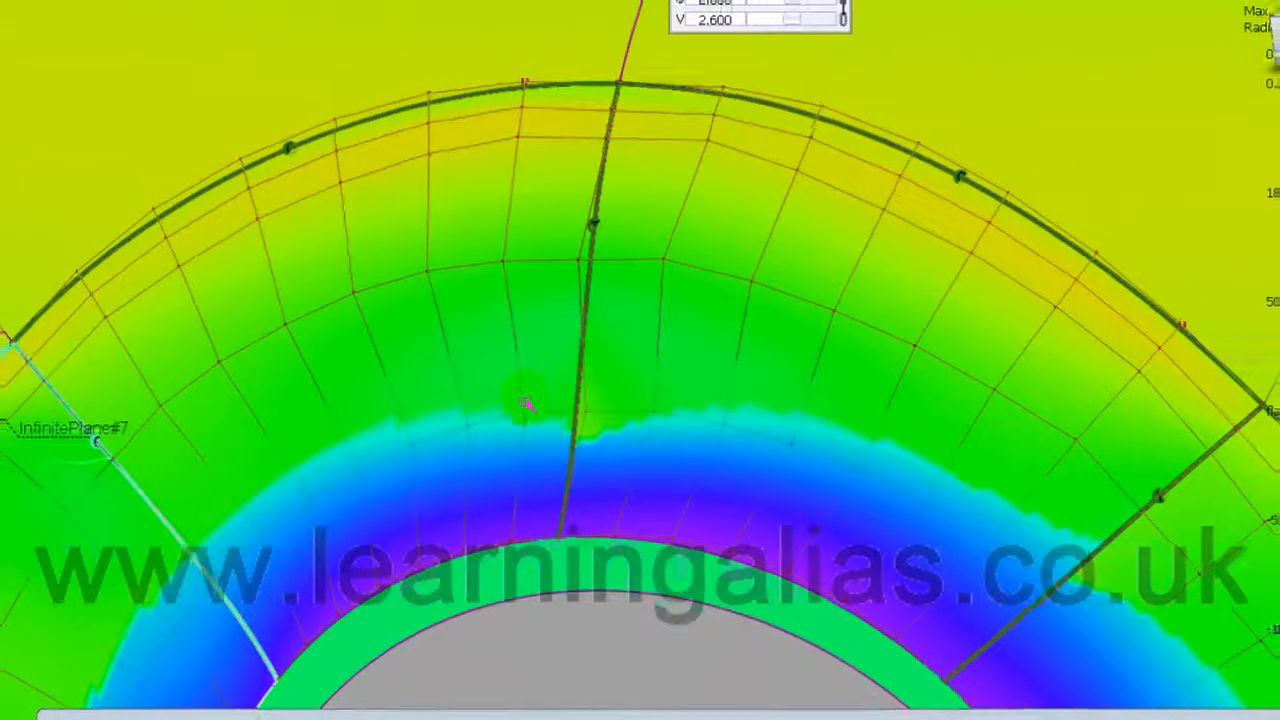
middle_click_drag(576, 423, 585, 448, "alt+shift")
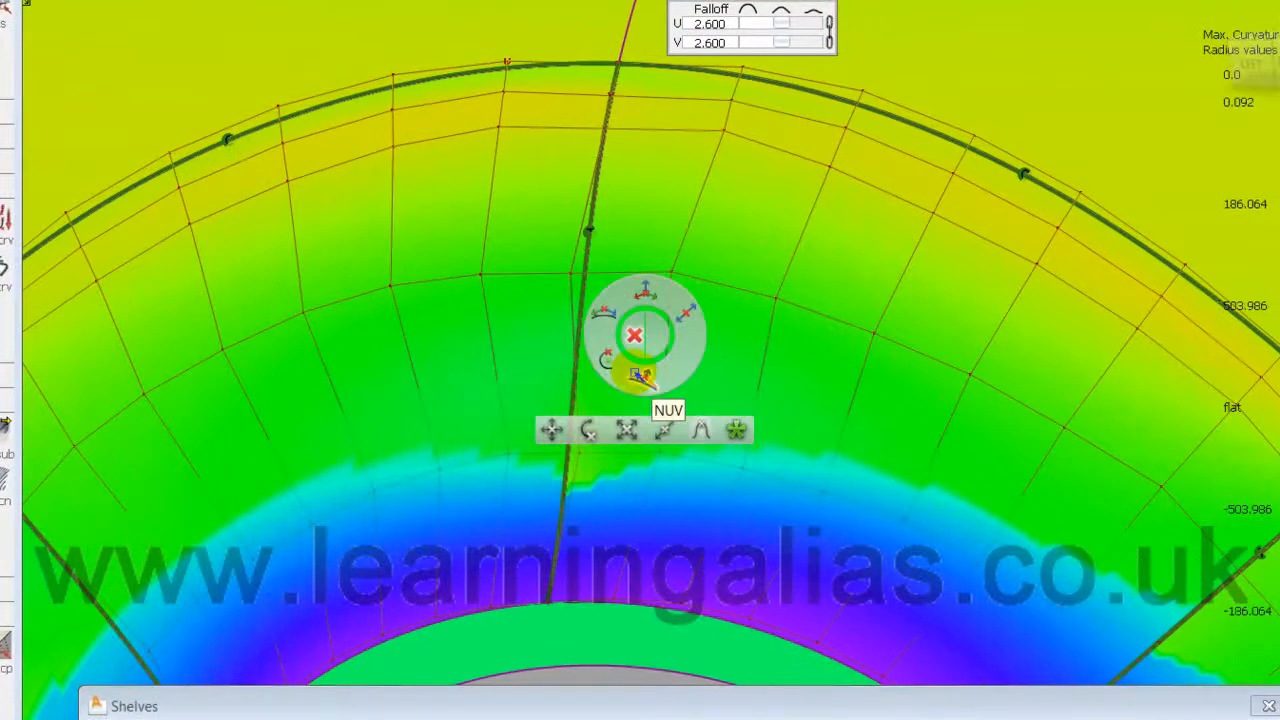
left_click_drag(589, 333, 533, 317, "ctrl+shift")
Step: Pick the centre seam for continuity checking and set the CV manipulator to NUV
left_click(584, 279)
right_click_drag(236, 395, 266, 352, "ctrl+shift")
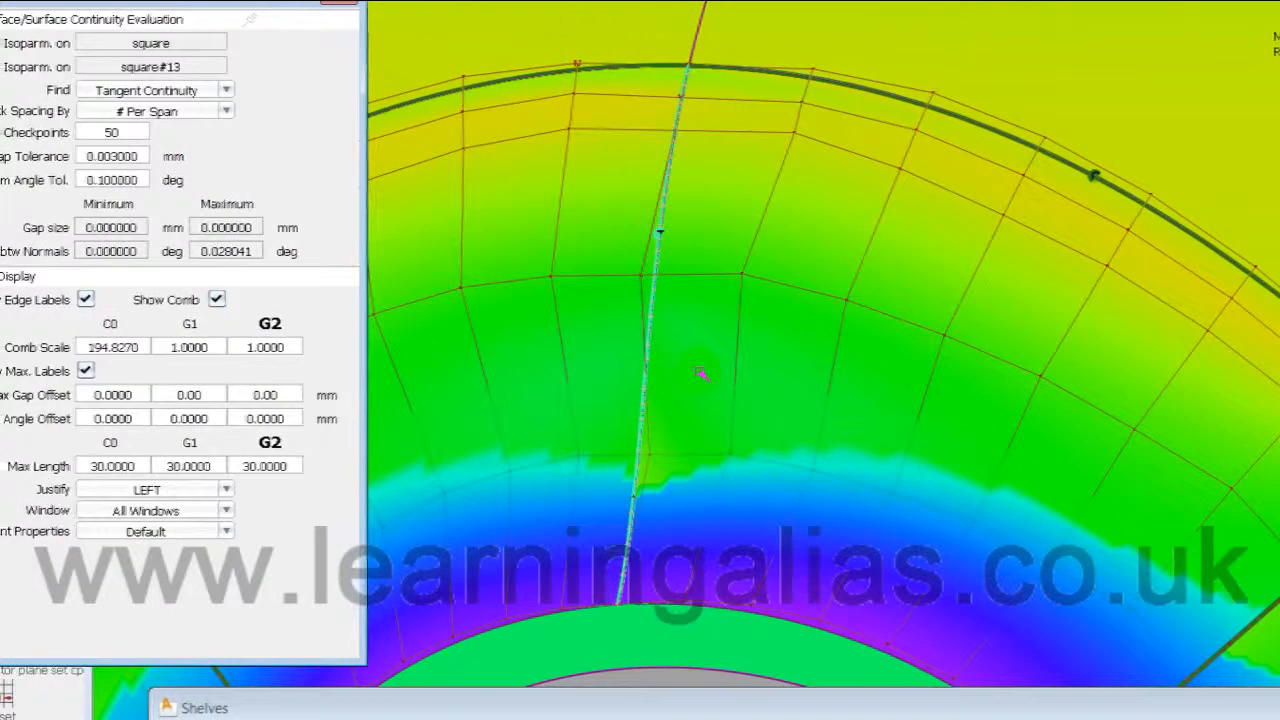
middle_click_drag(701, 373, 711, 354, "ctrl+shift")
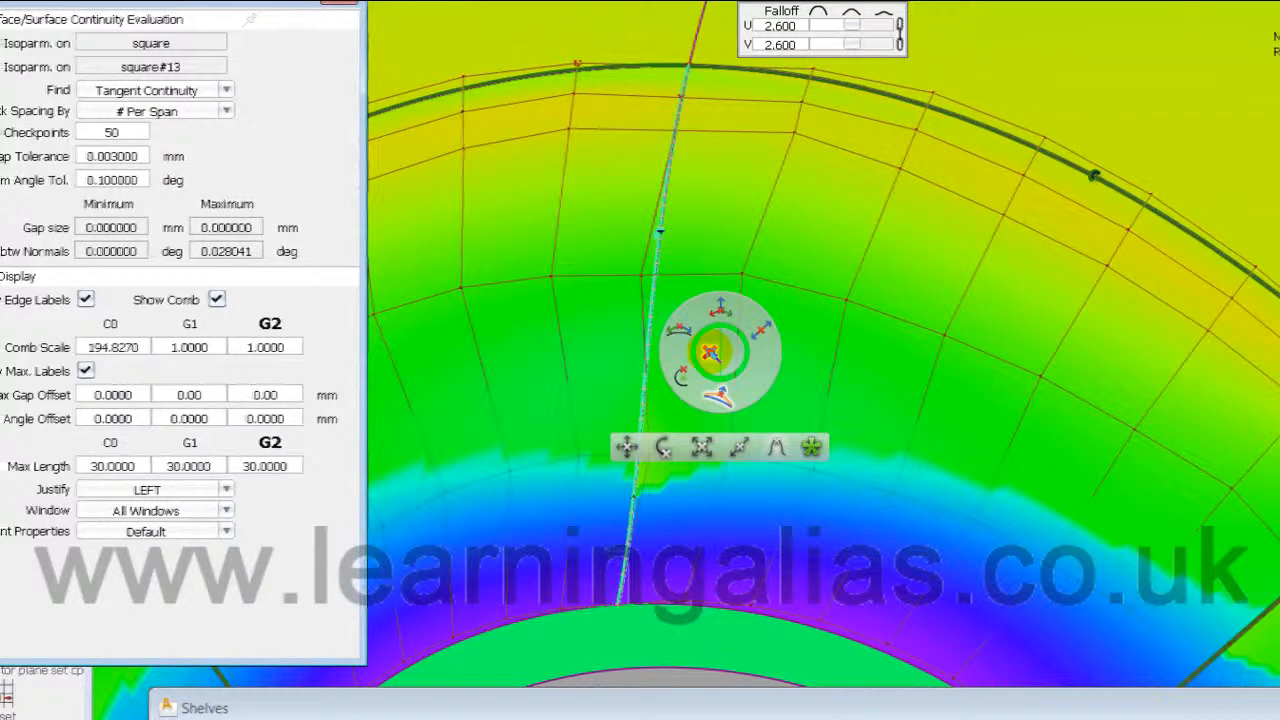
left_click(717, 398)
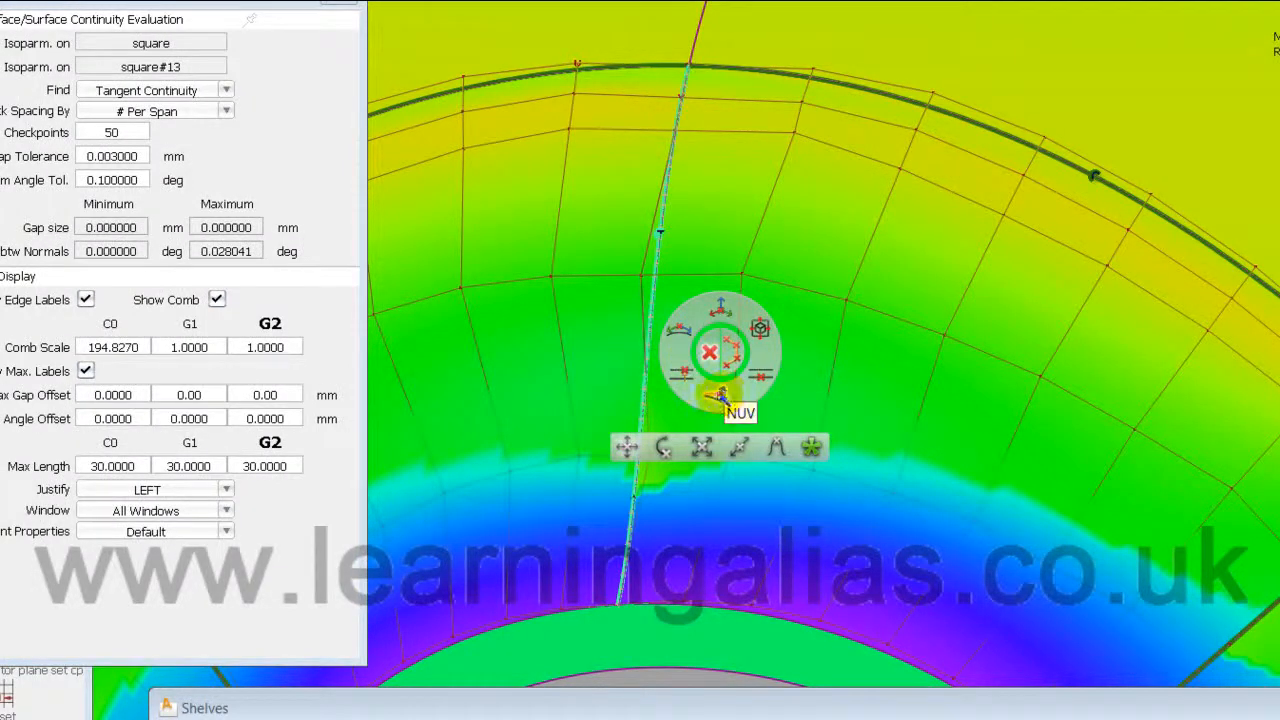
left_click(718, 397)
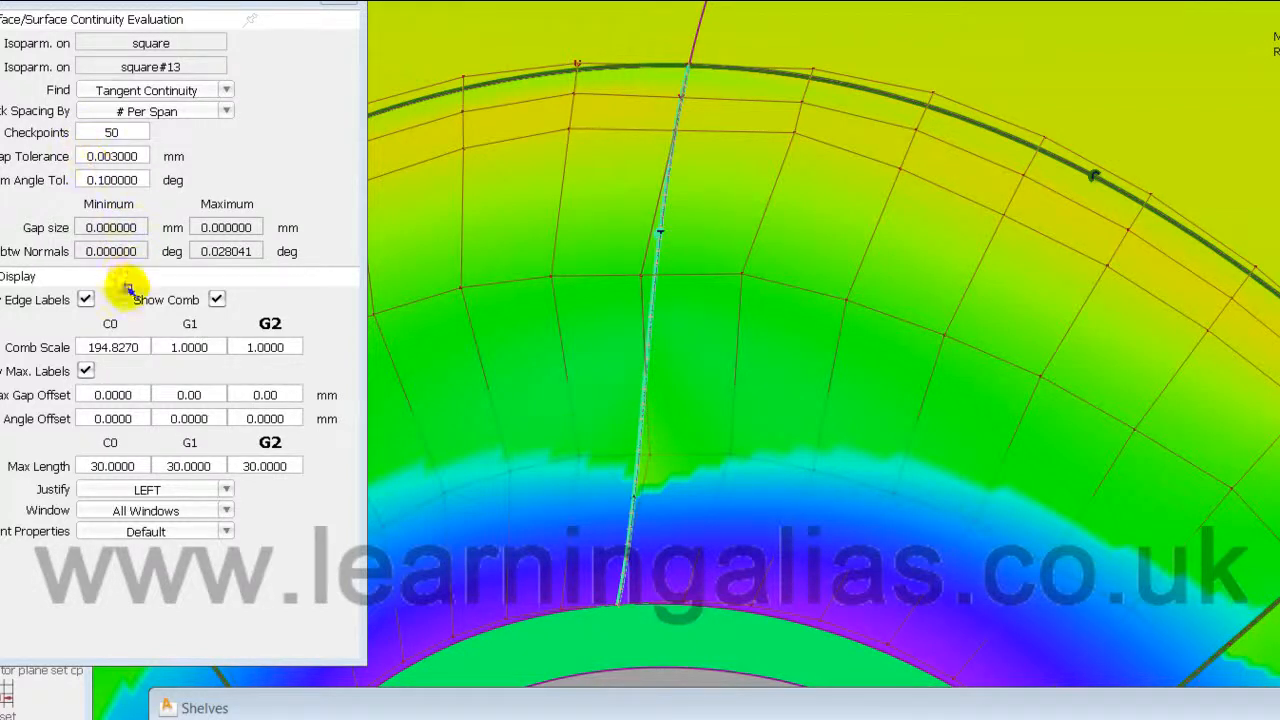
Step: Switch the check to Curvature Continuity and set the G2 Comb Scale to 10
left_click(225, 91)
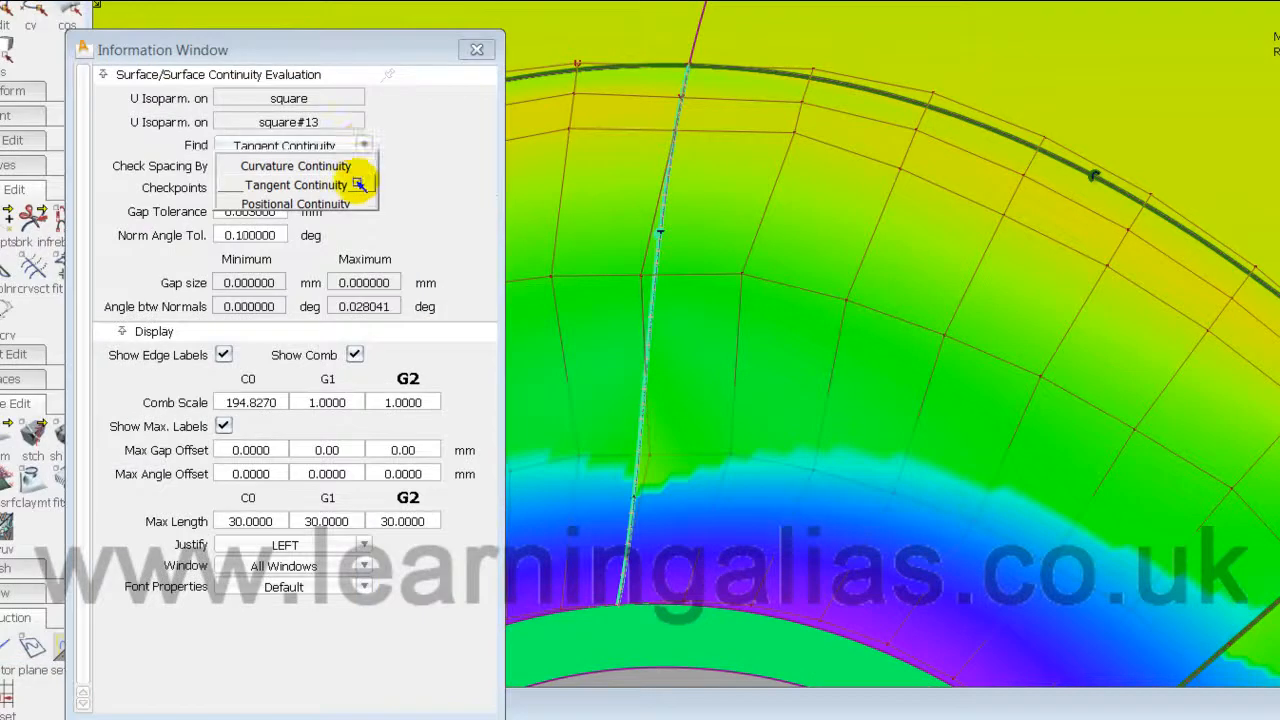
left_click(226, 114)
left_click_drag(875, 551, 905, 508, "alt+shift")
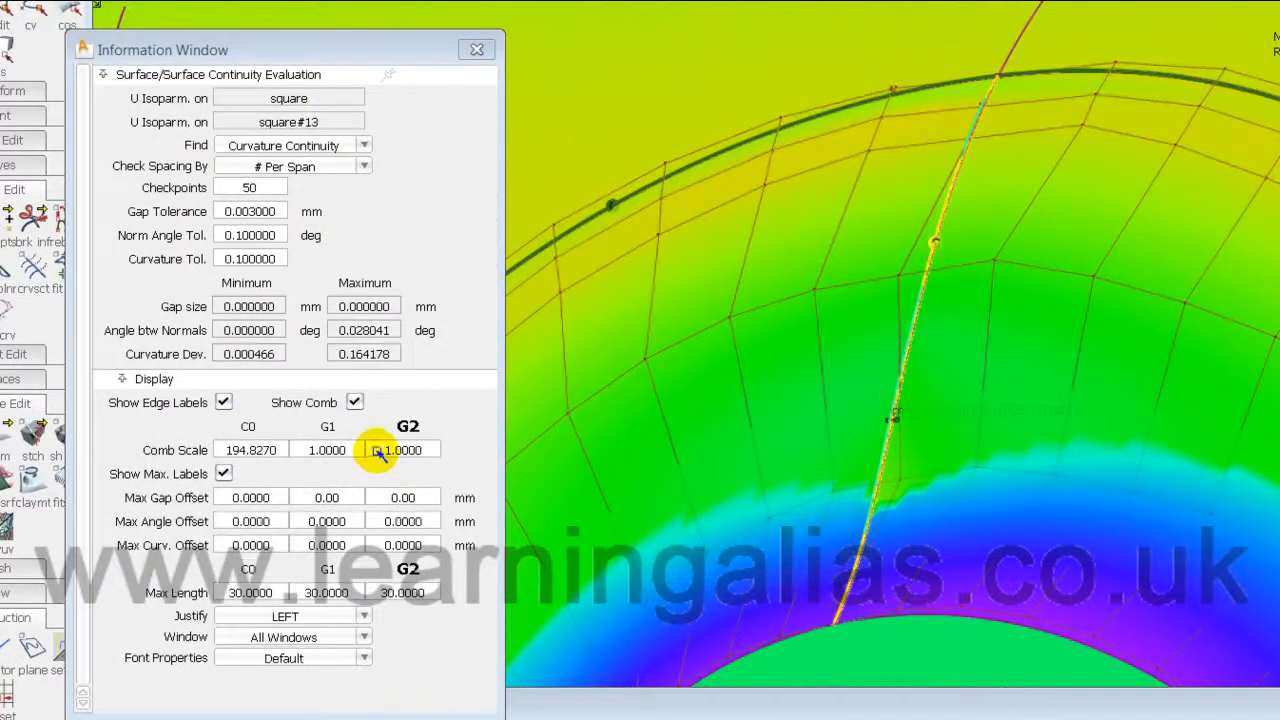
left_click(400, 450)
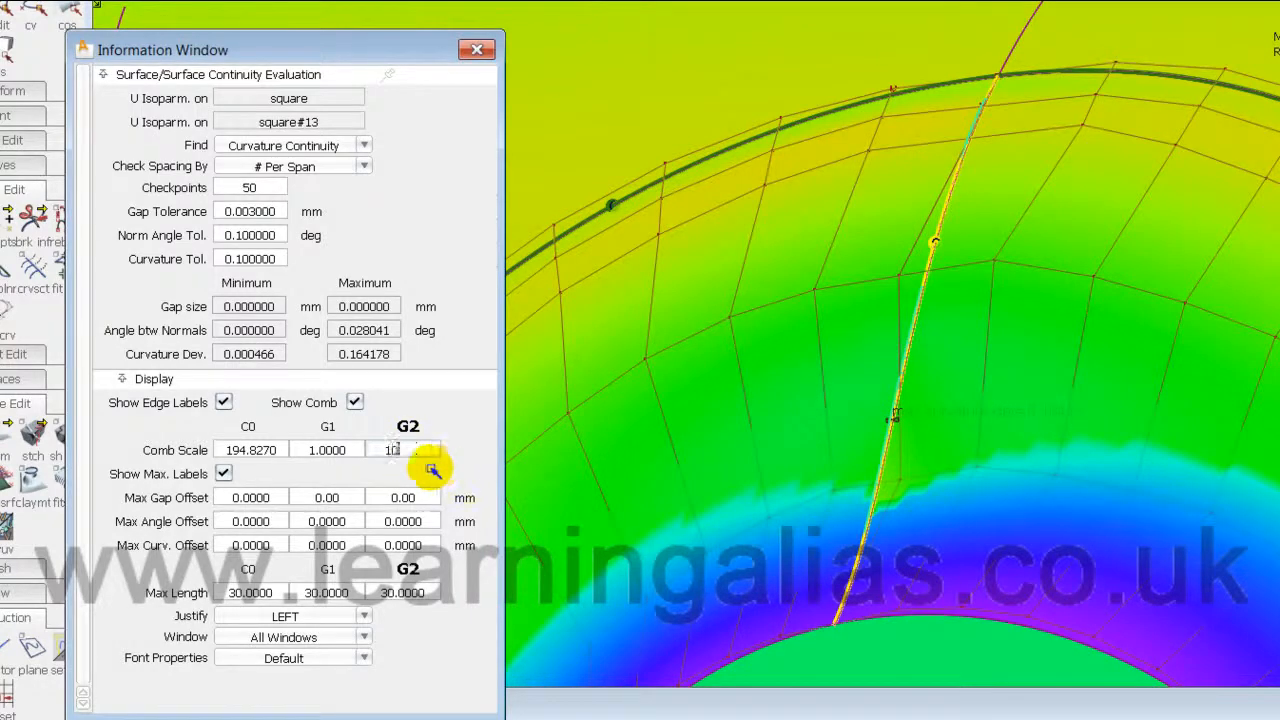
key("Return")
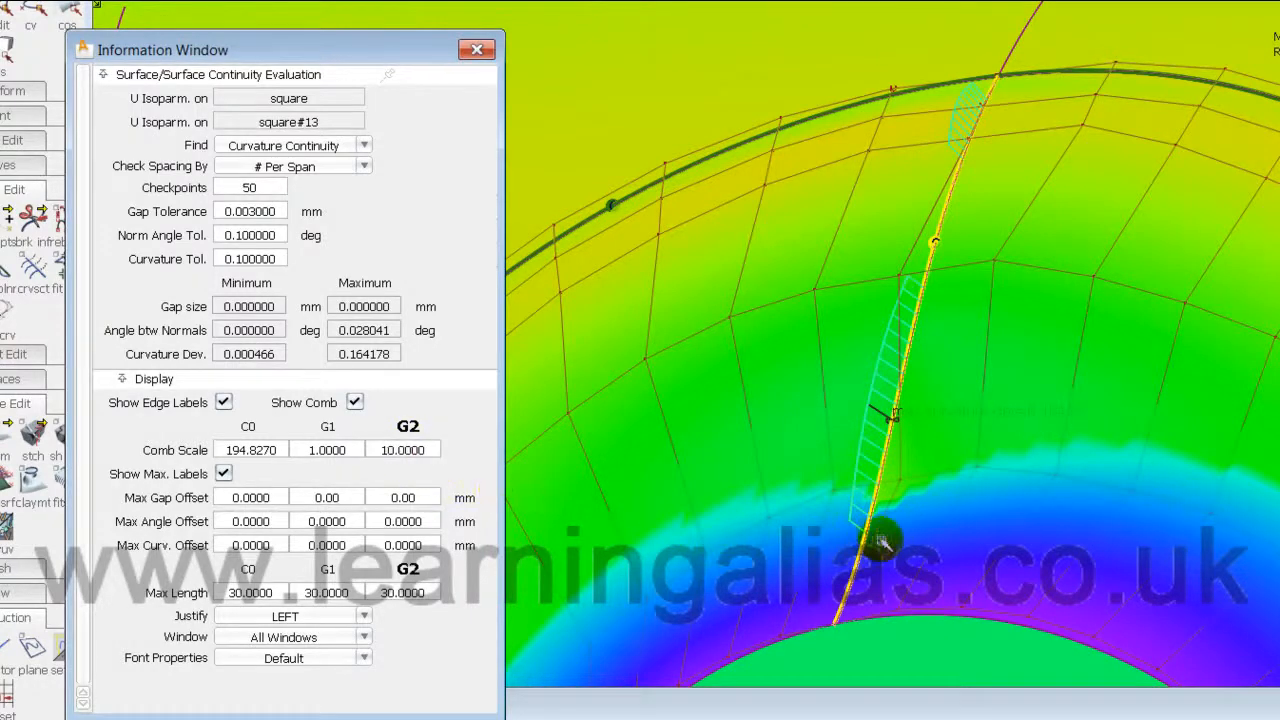
left_click(918, 547)
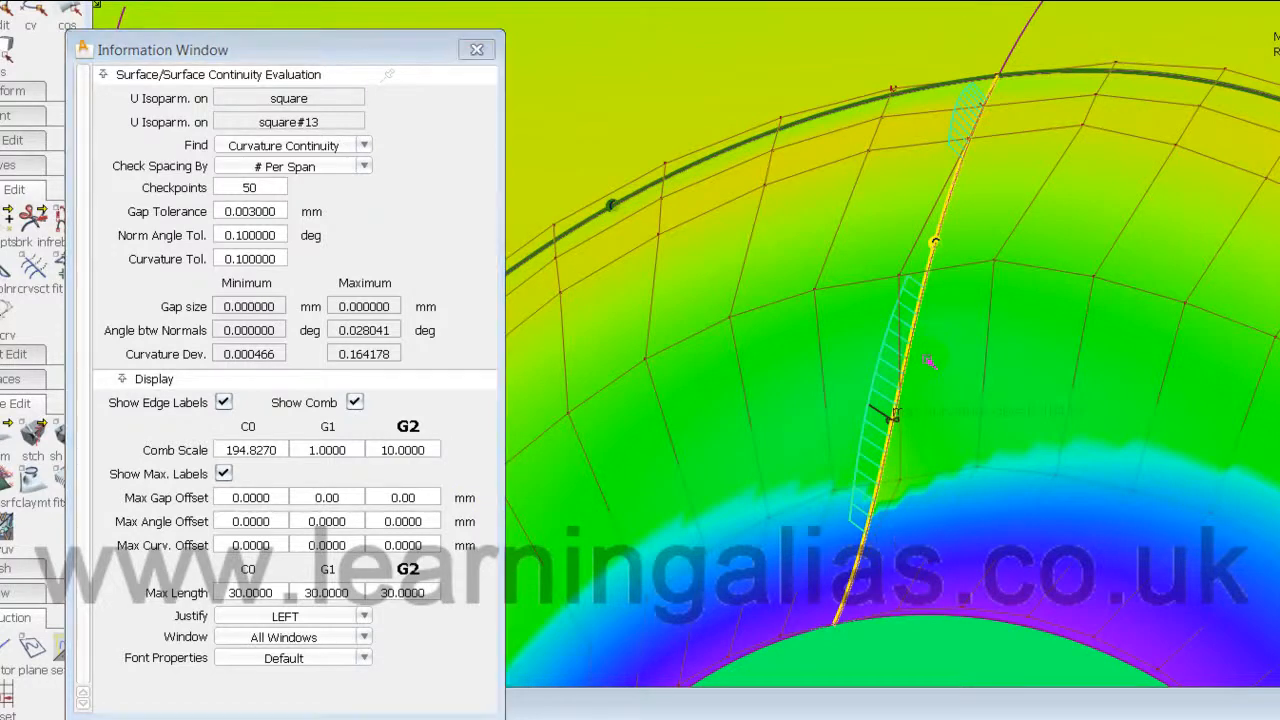
left_click_drag(1095, 335, 1128, 427, "alt+shift")
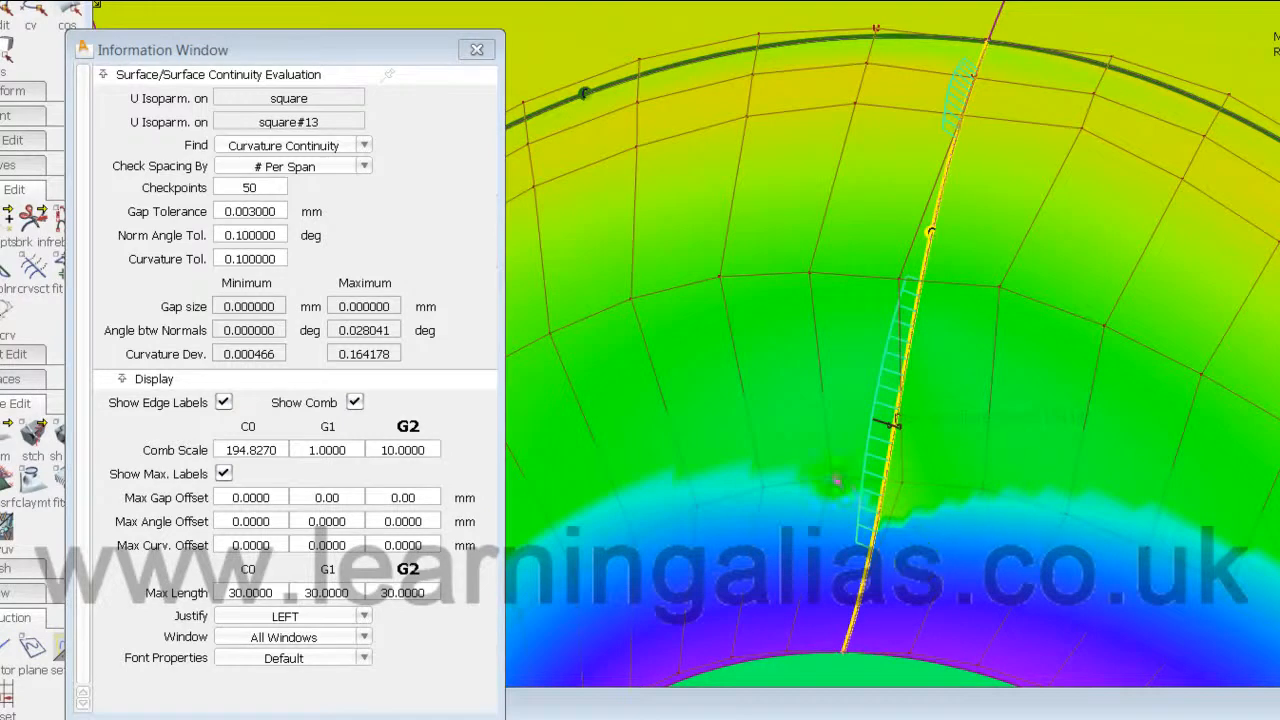
Step: Drag seam CVs on square#13 (u5v4, u5v2, u6v2) to shrink the G2 curvature comb
left_click(1075, 483)
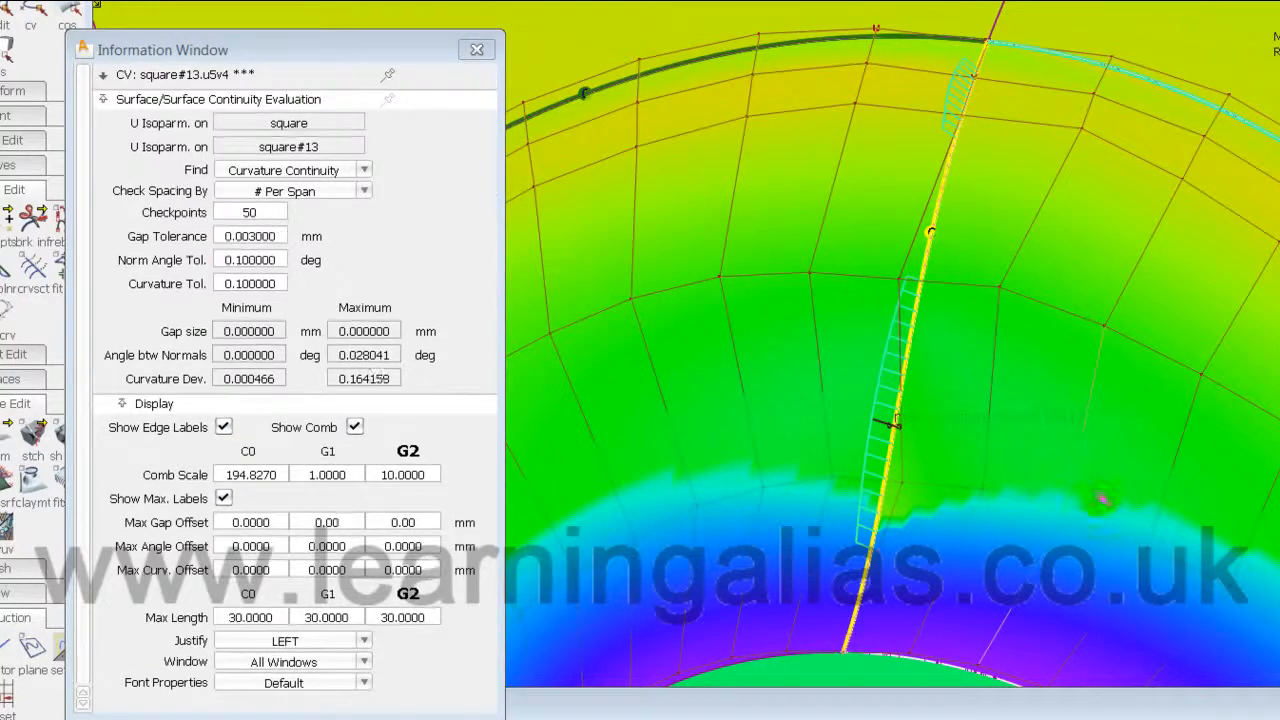
mouse_move(1272, 393)
left_mouse_down()
mouse_move(777, 511)
mouse_move(494, 527)
mouse_move(957, 536)
mouse_move(977, 424)
mouse_move(1223, 291)
mouse_move(651, 583)
mouse_move(631, 574)
mouse_move(1103, 261)
mouse_move(1116, 268)
left_mouse_up()
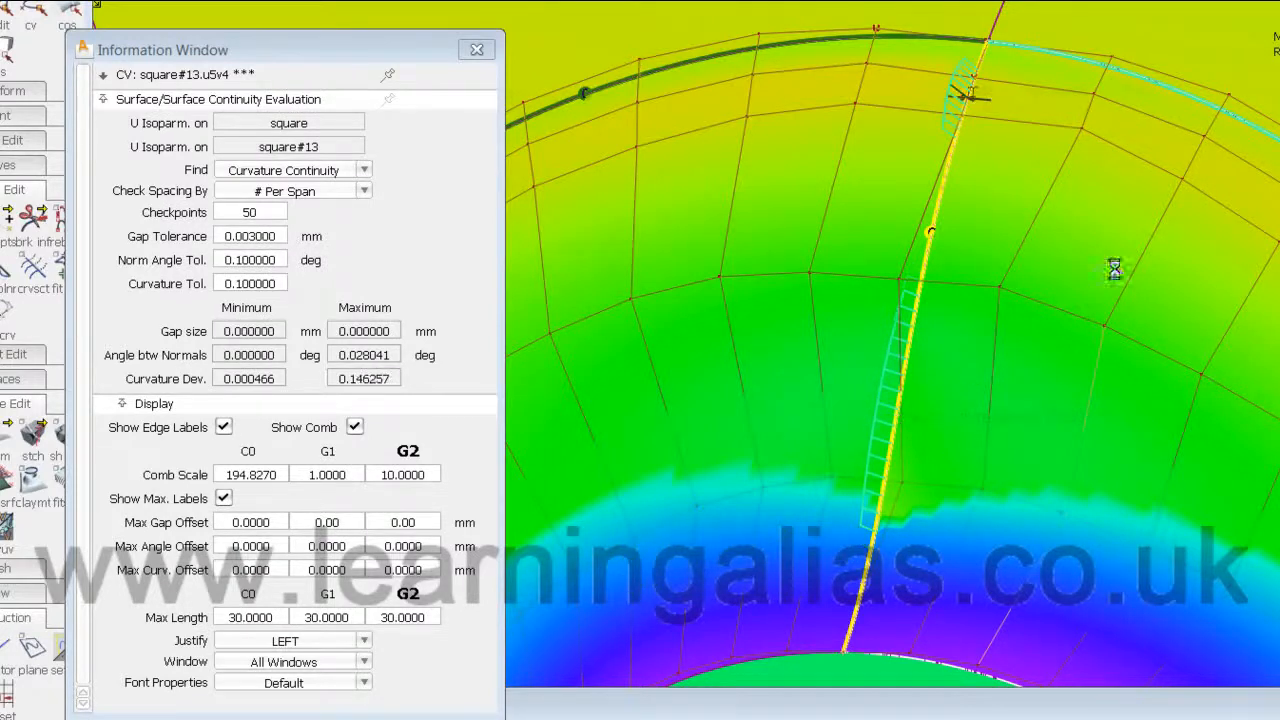
left_click_drag(691, 515, 1211, 256)
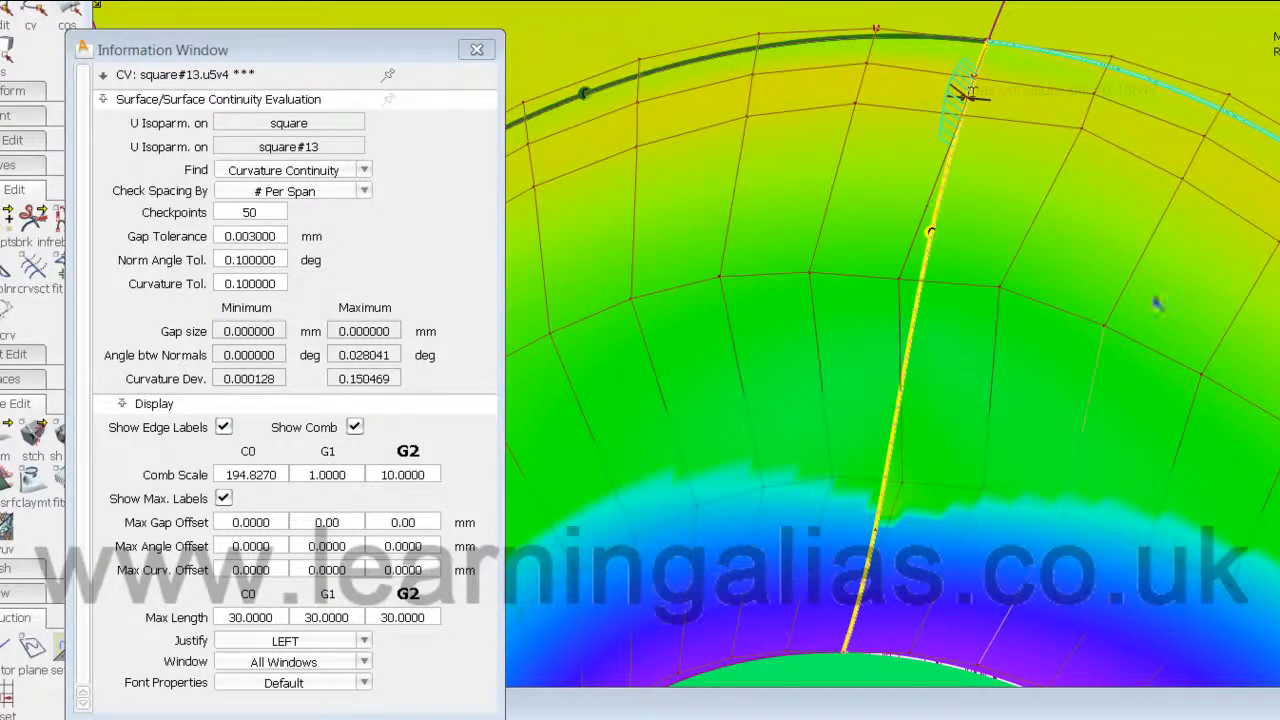
left_click_drag(1181, 182, 1179, 180)
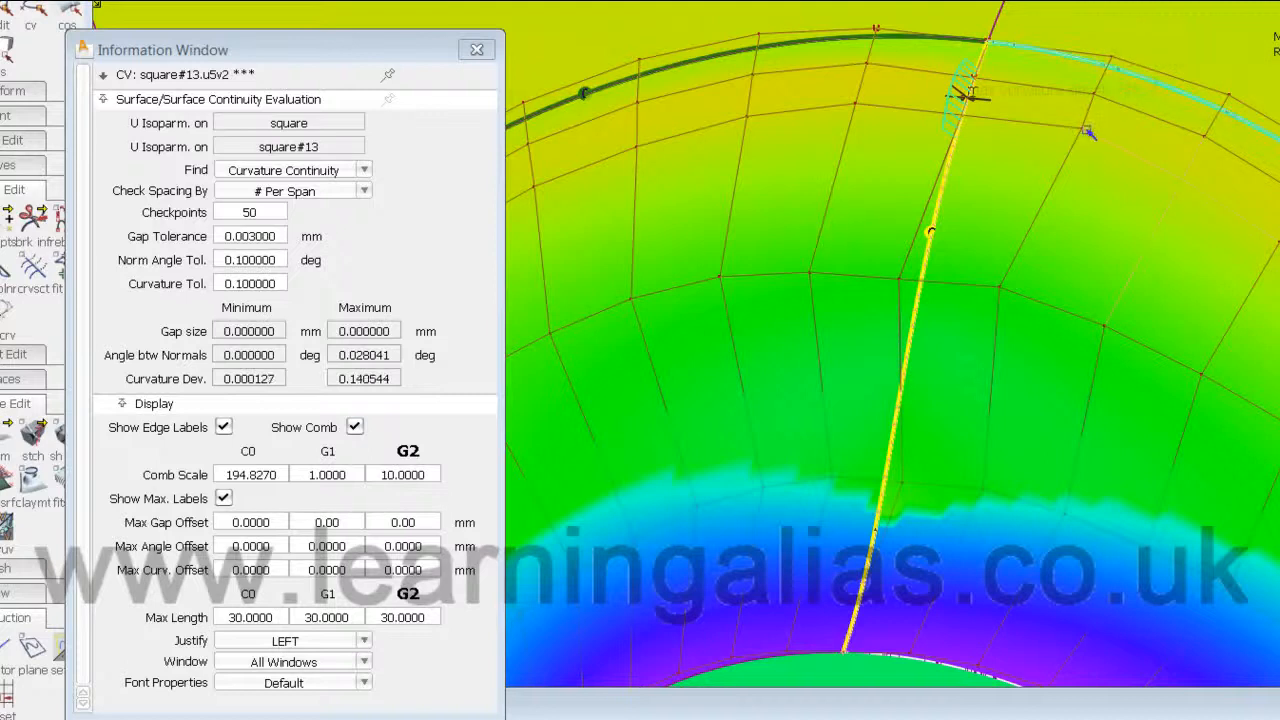
left_click_drag(1082, 130, 1079, 129)
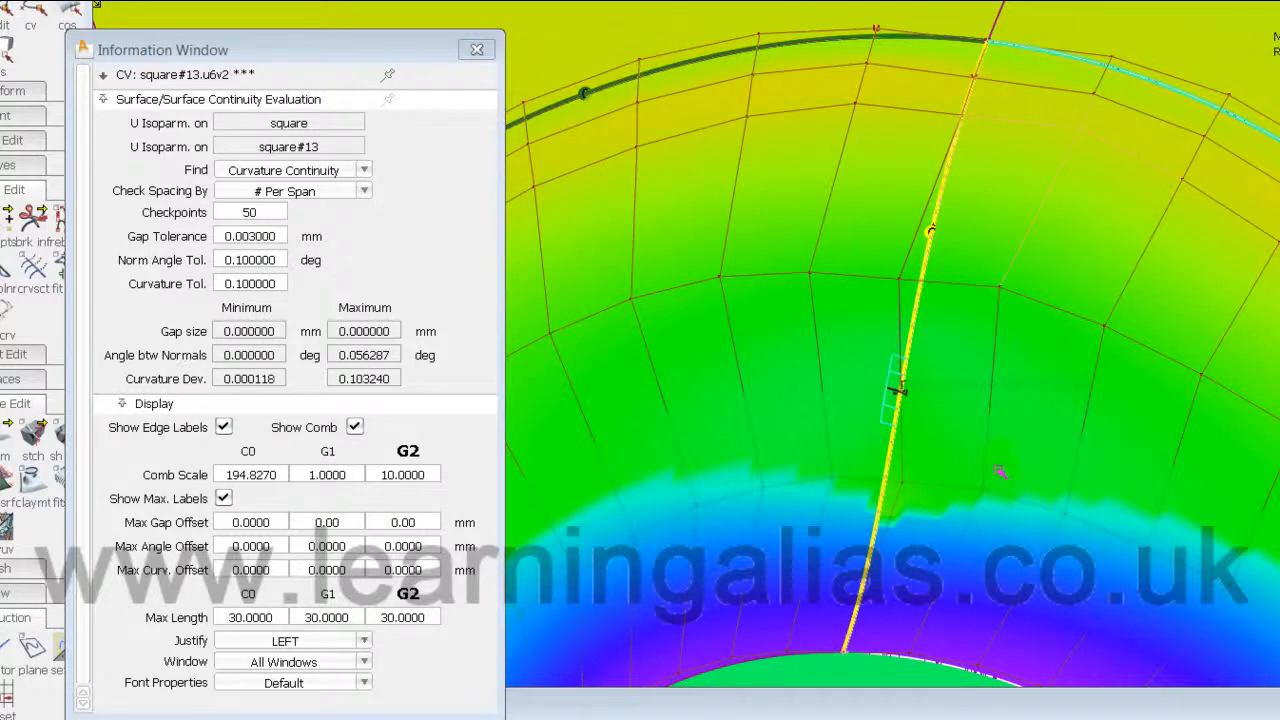
Step: Reposition CV u6v4, bringing maximum curvature deviation to 0.099436, and frame the seam vertically
left_click(985, 493)
left_click_drag(1012, 490, 1108, 515)
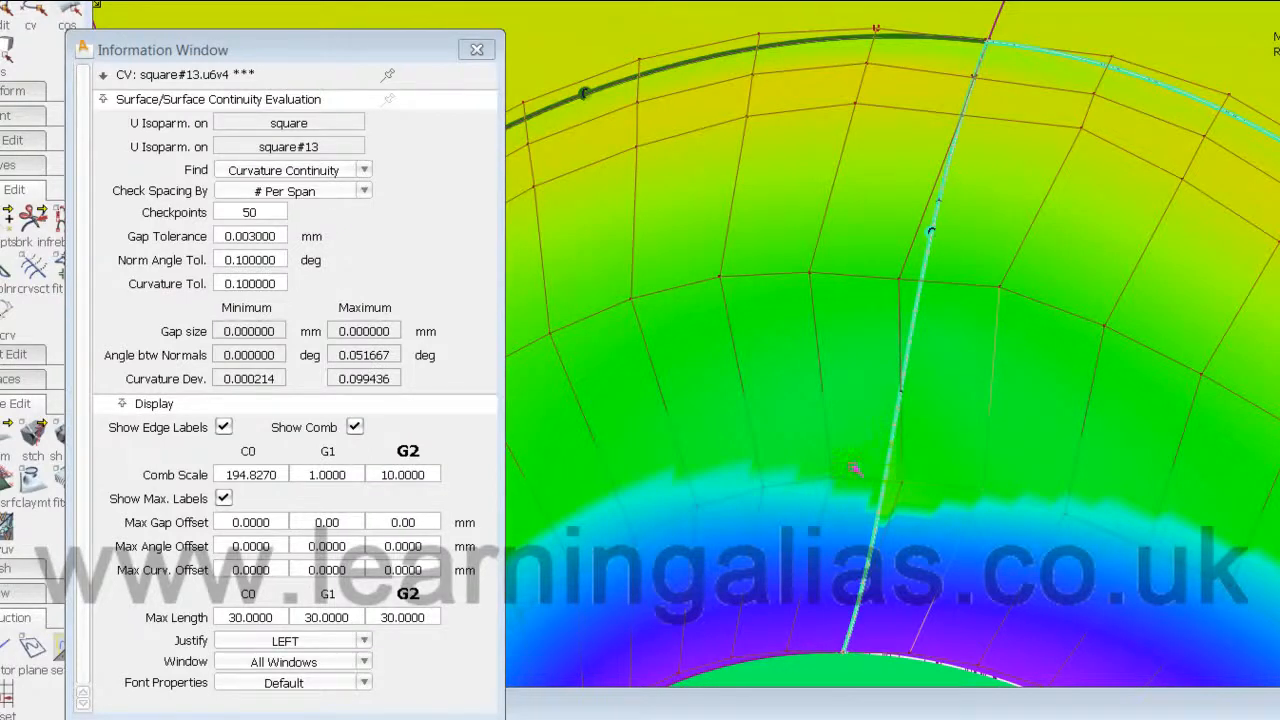
left_click_drag(780, 490, 945, 539, "alt+shift")
middle_click_drag(945, 539, 886, 471, "alt+shift")
right_click_drag(886, 471, 930, 478, "alt+shift")
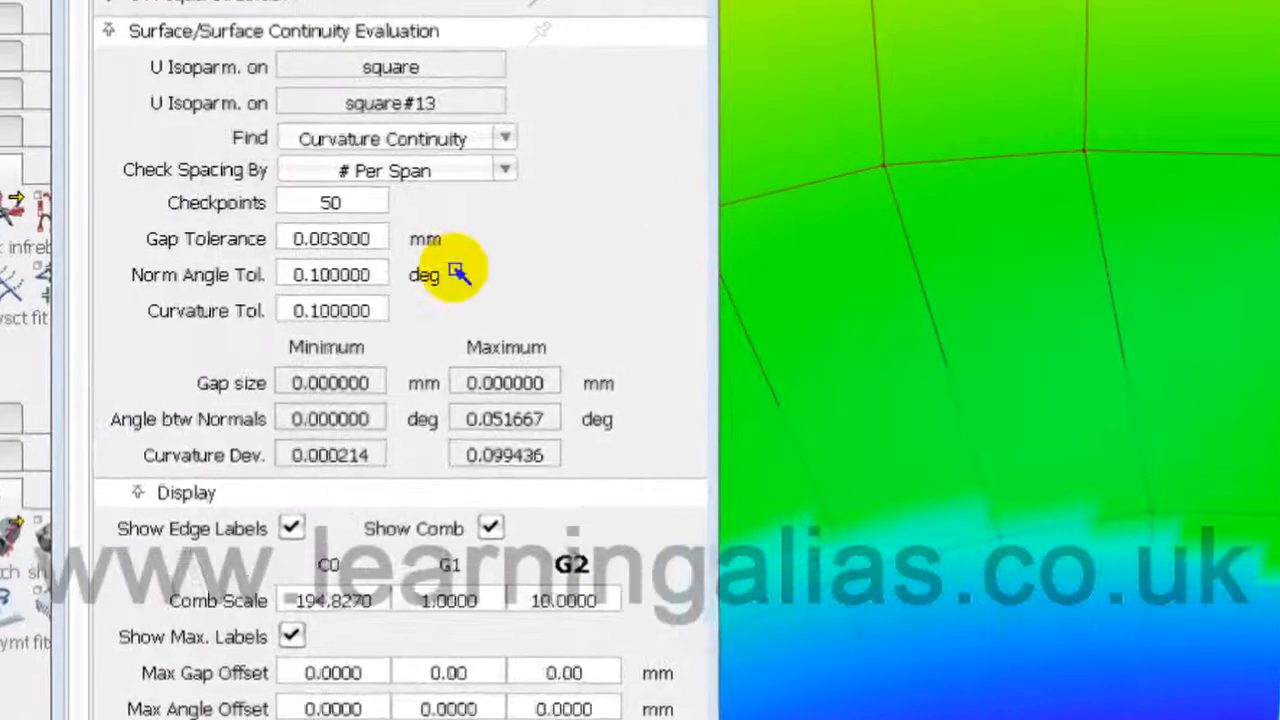
left_click_drag(585, 5, 1032, 6)
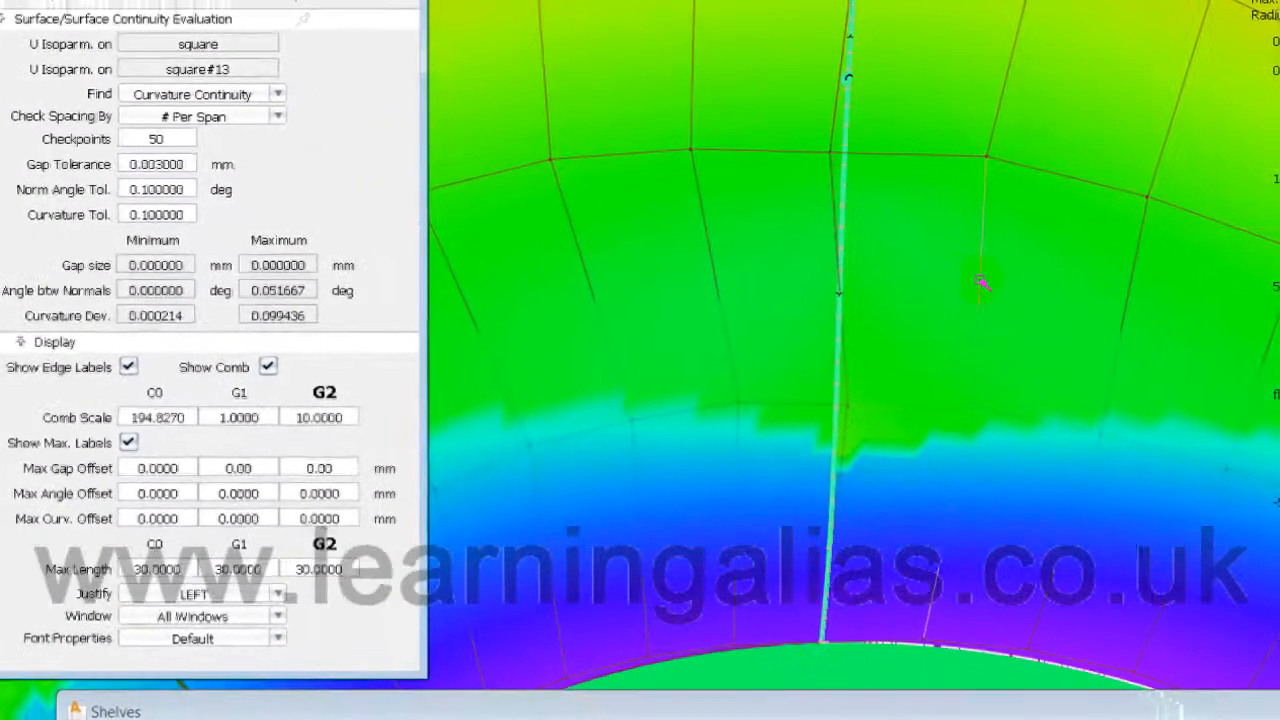
left_click_drag(991, 389, 557, 454, "alt+shift")
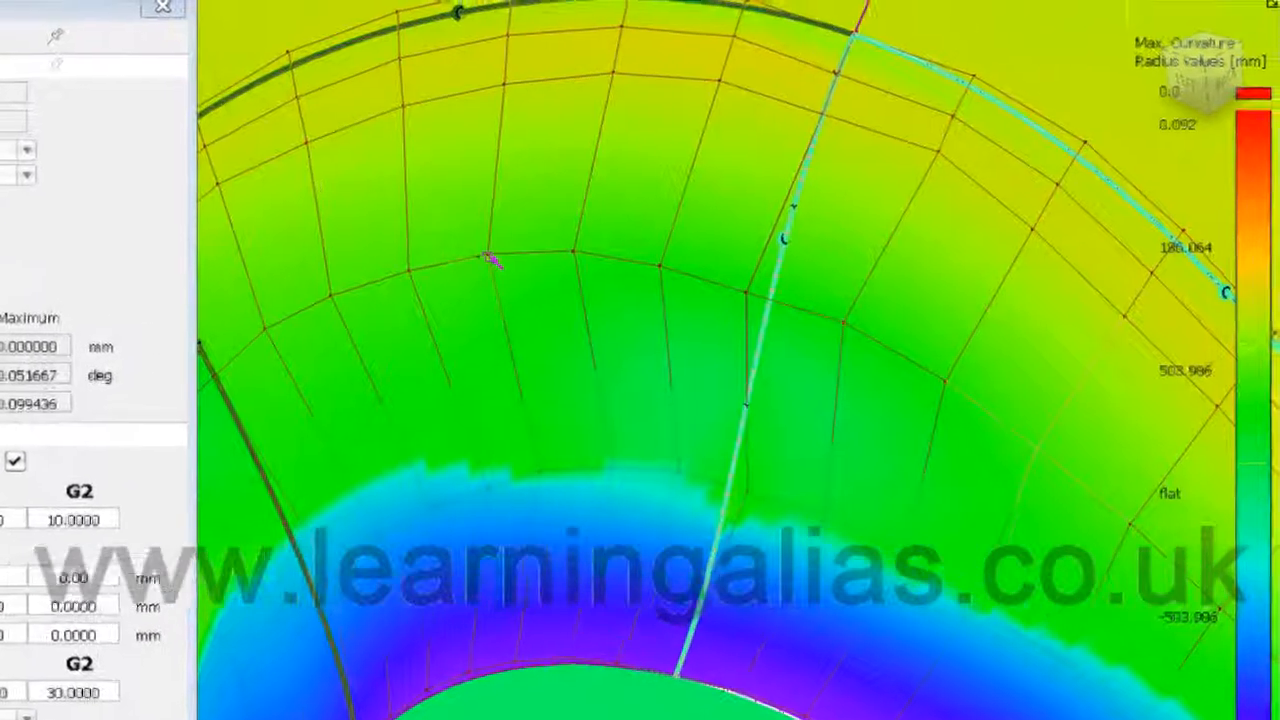
Step: Nudge a CV on the left surface and reorient the view over the seam
left_click(489, 259)
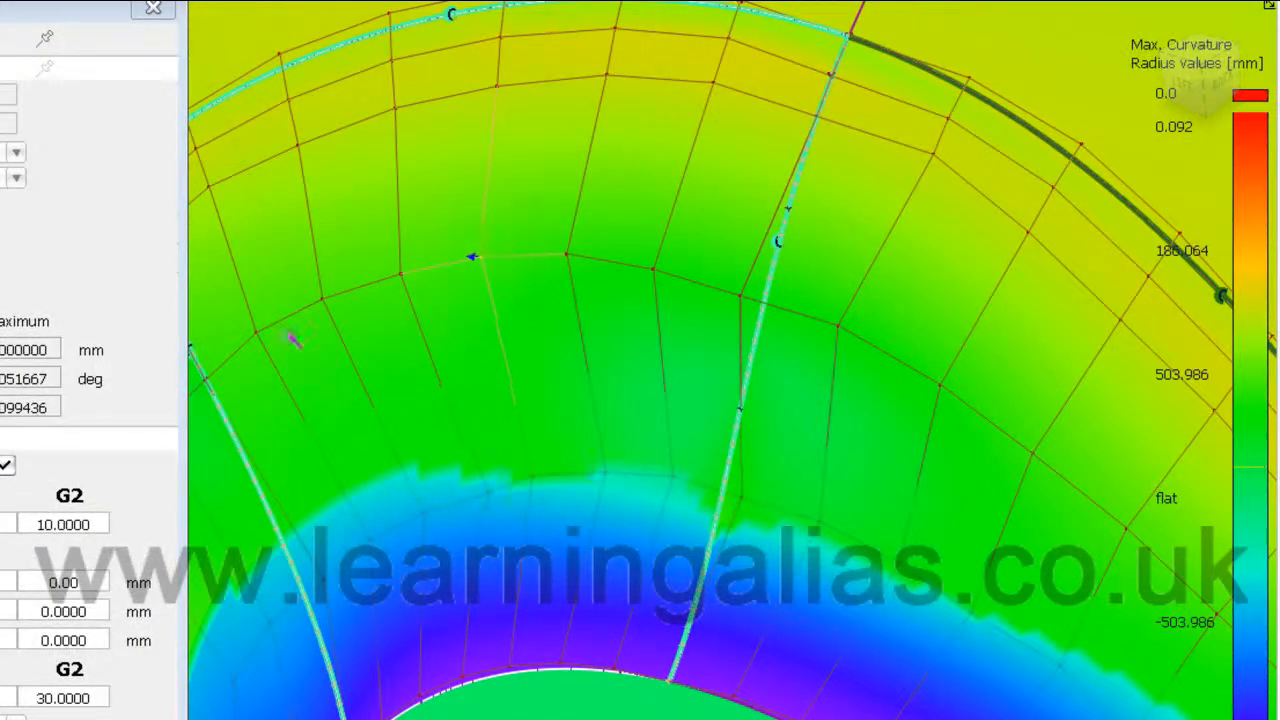
left_click_drag(857, 400, 177, 386)
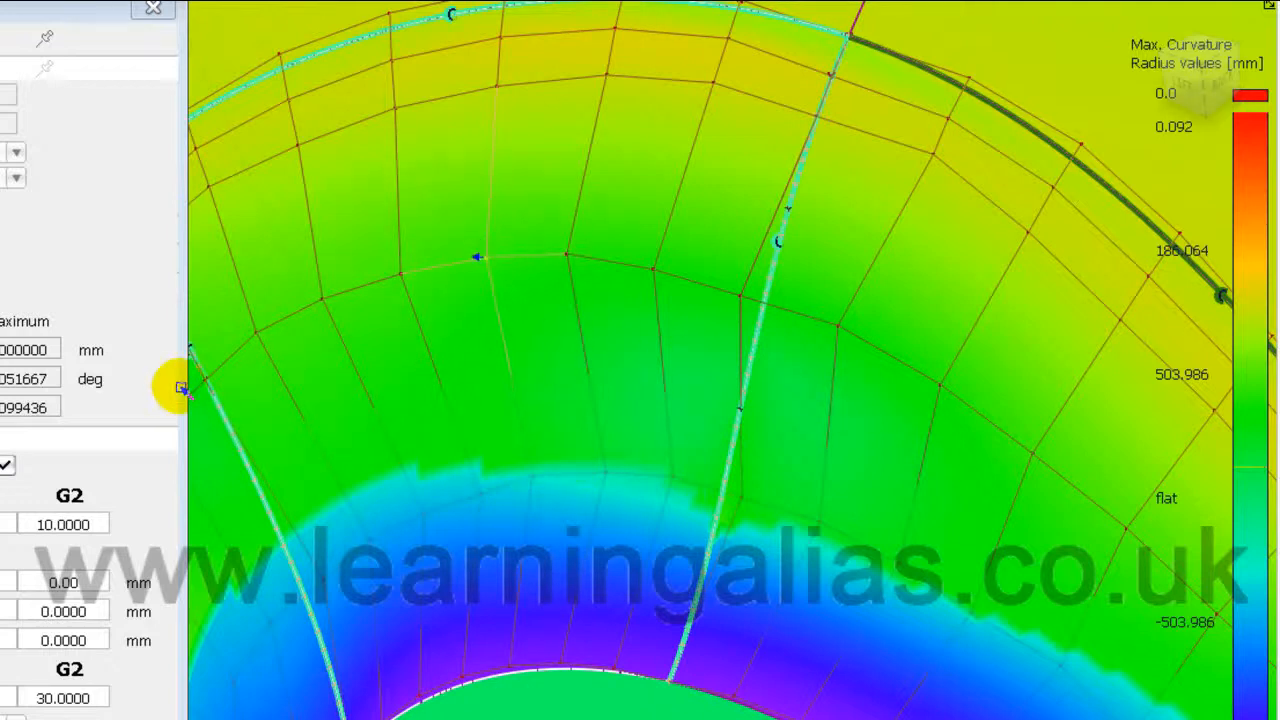
left_click(1033, 453)
left_click_drag(1031, 620, 1200, 545, "alt+shift")
middle_click_drag(1123, 578, 908, 566, "alt+shift")
left_click_drag(636, 620, 703, 634, "alt+shift")
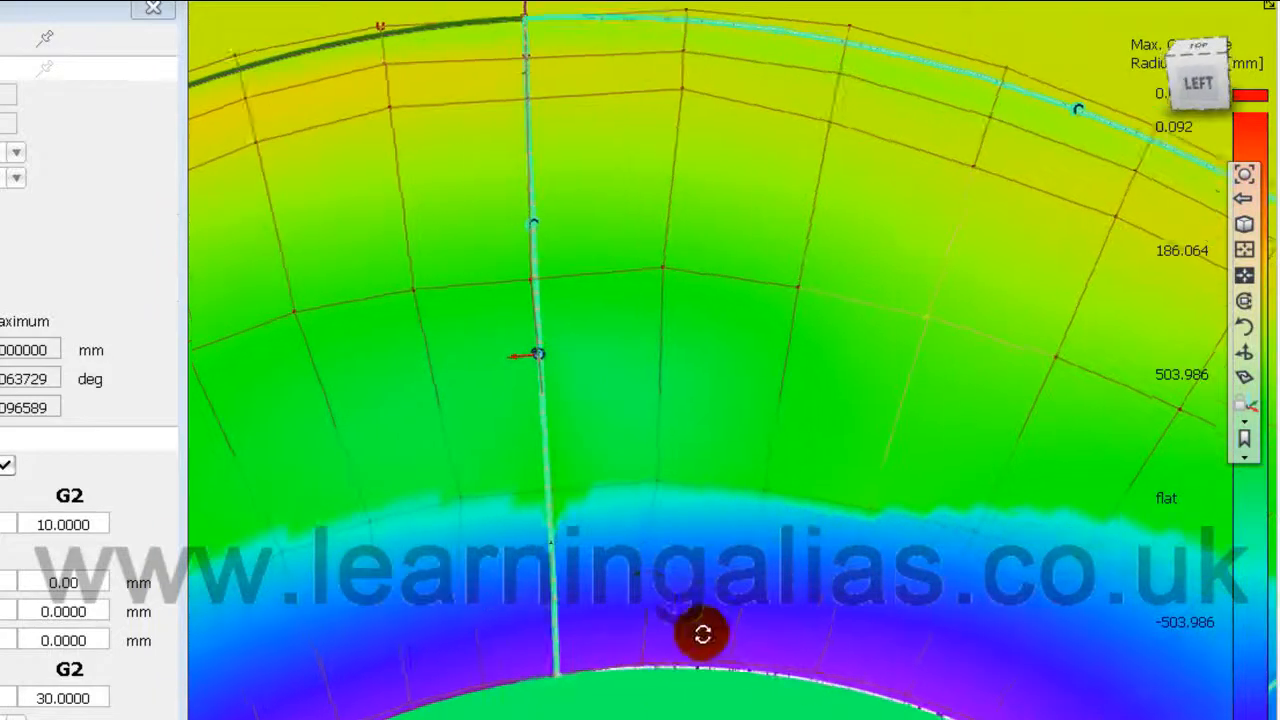
middle_click_drag(735, 613, 797, 580, "alt+shift")
right_click_drag(797, 580, 794, 603, "alt+shift")
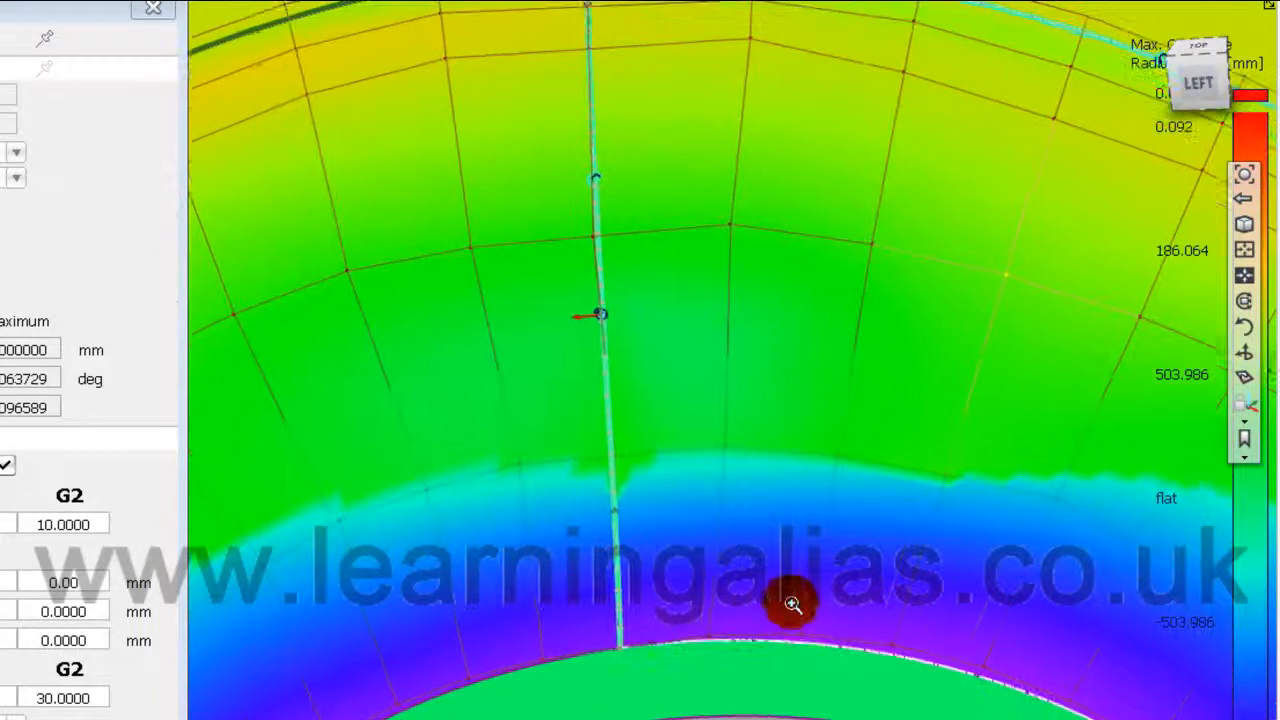
Step: Box-select the seam's hull CVs, raise them, then zoom out to see the zebra-striped surface
left_click(451, 543)
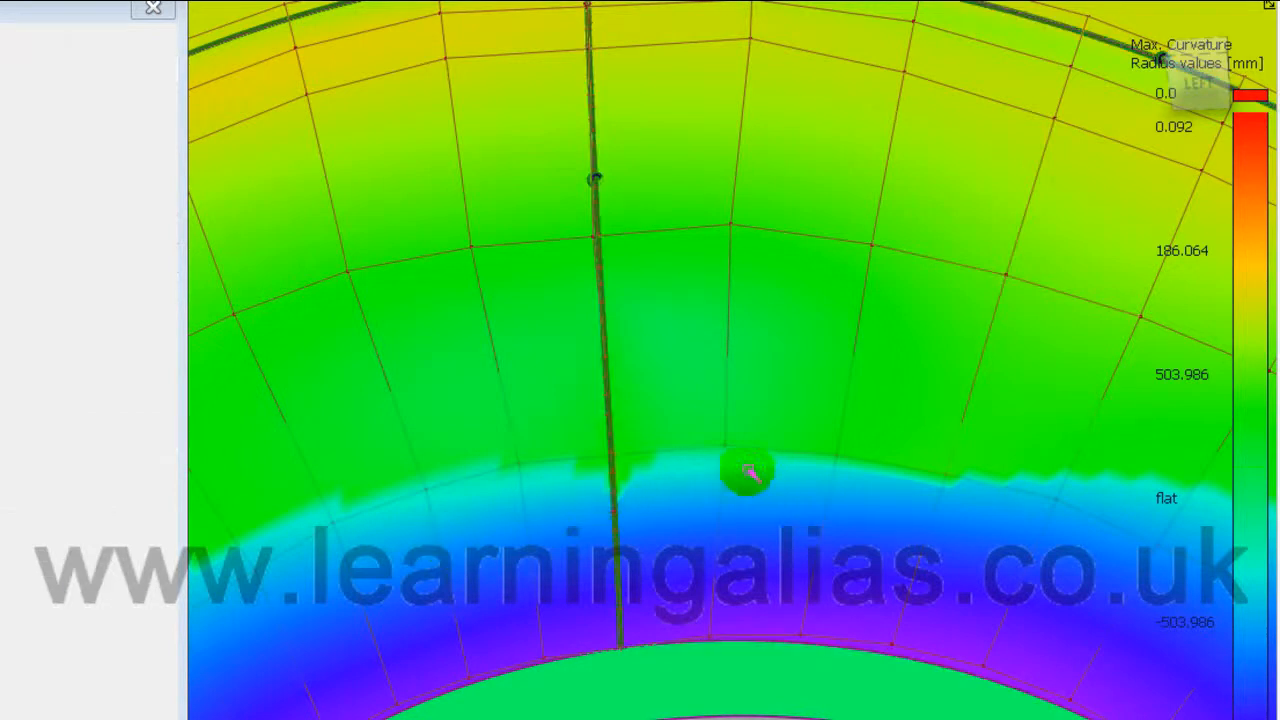
left_click_drag(391, 437, 447, 518)
left_click_drag(474, 378, 760, 512)
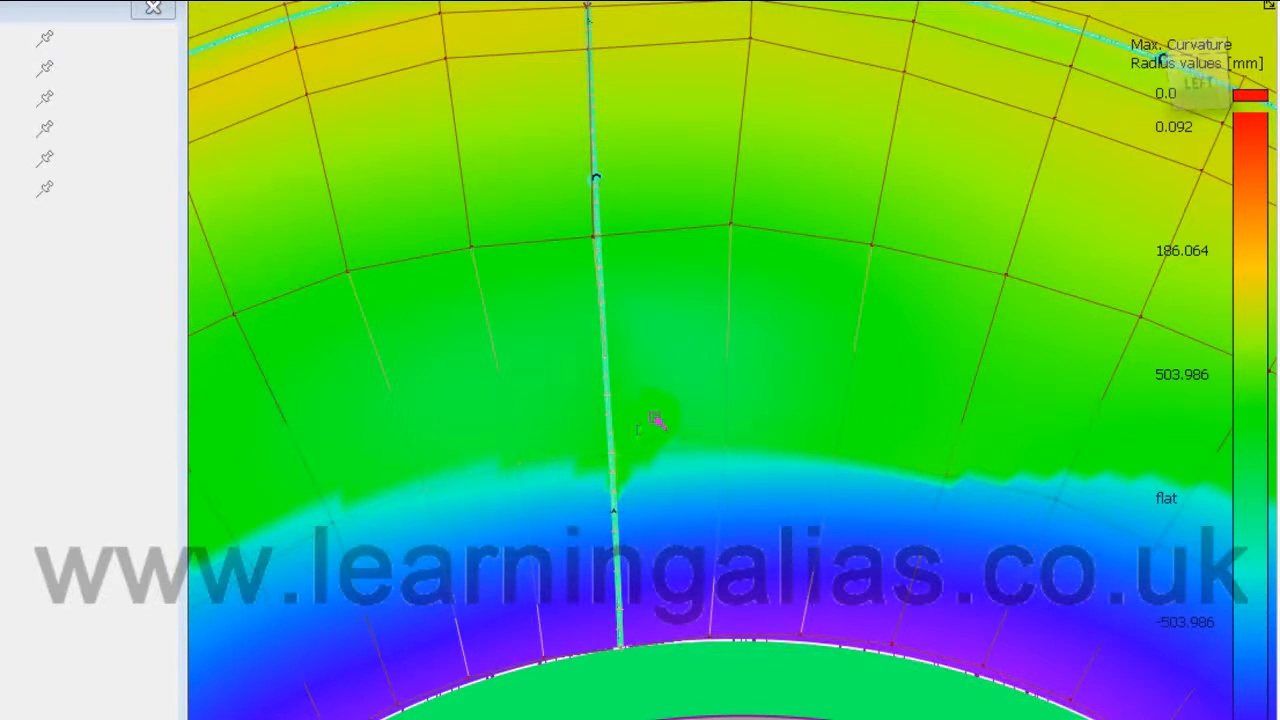
left_click_drag(775, 418, 148, 456)
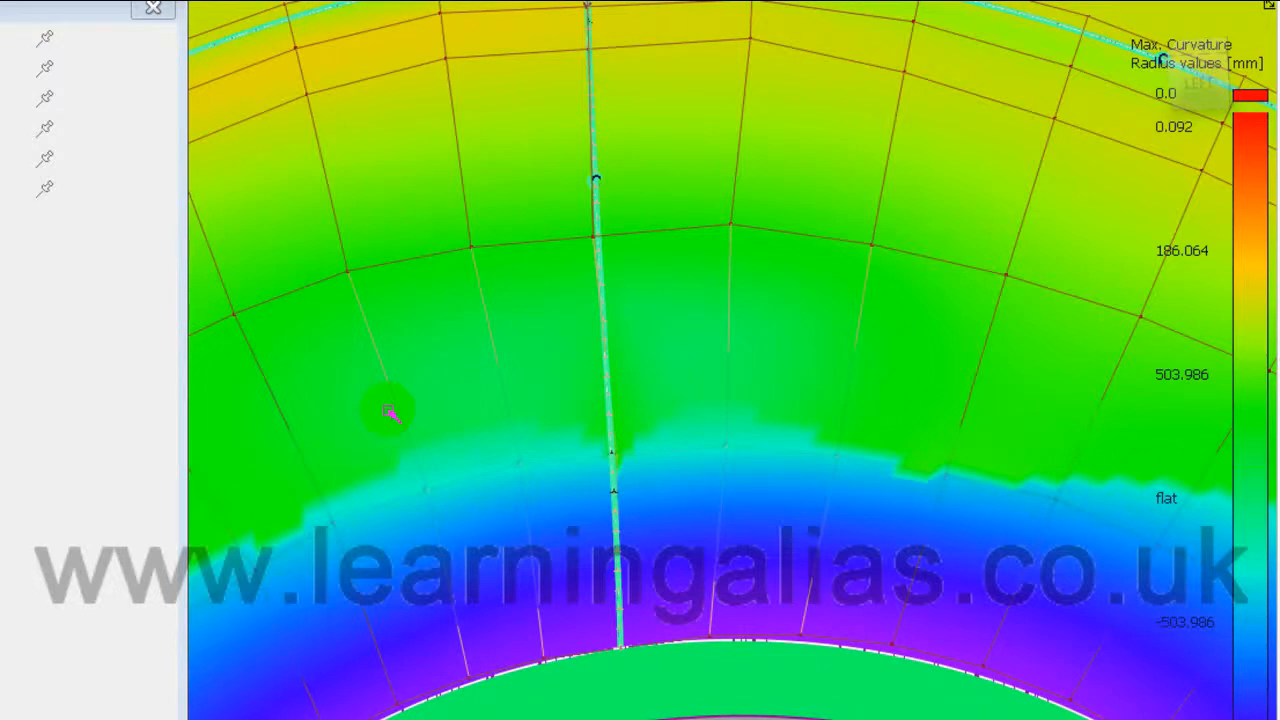
key("ctrl+z")
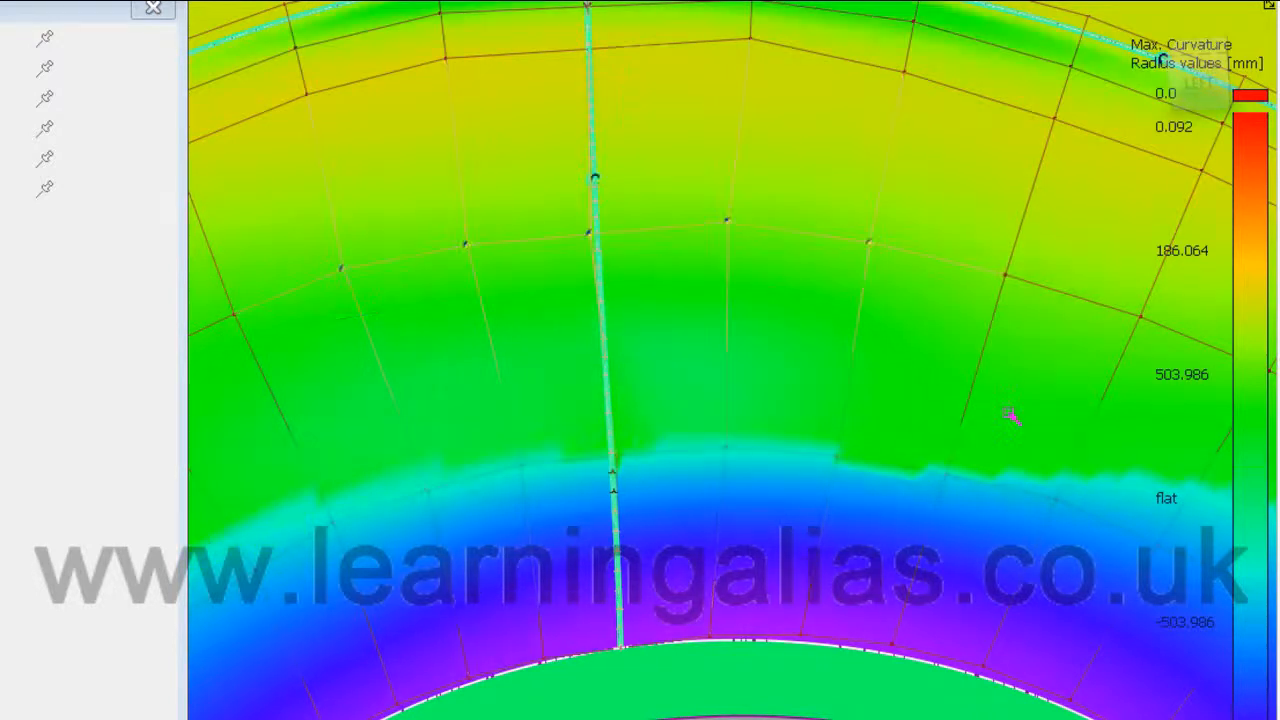
right_click_drag(1003, 403, 790, 465, "alt+shift")
right_click_drag(868, 455, 820, 465, "alt+shift")
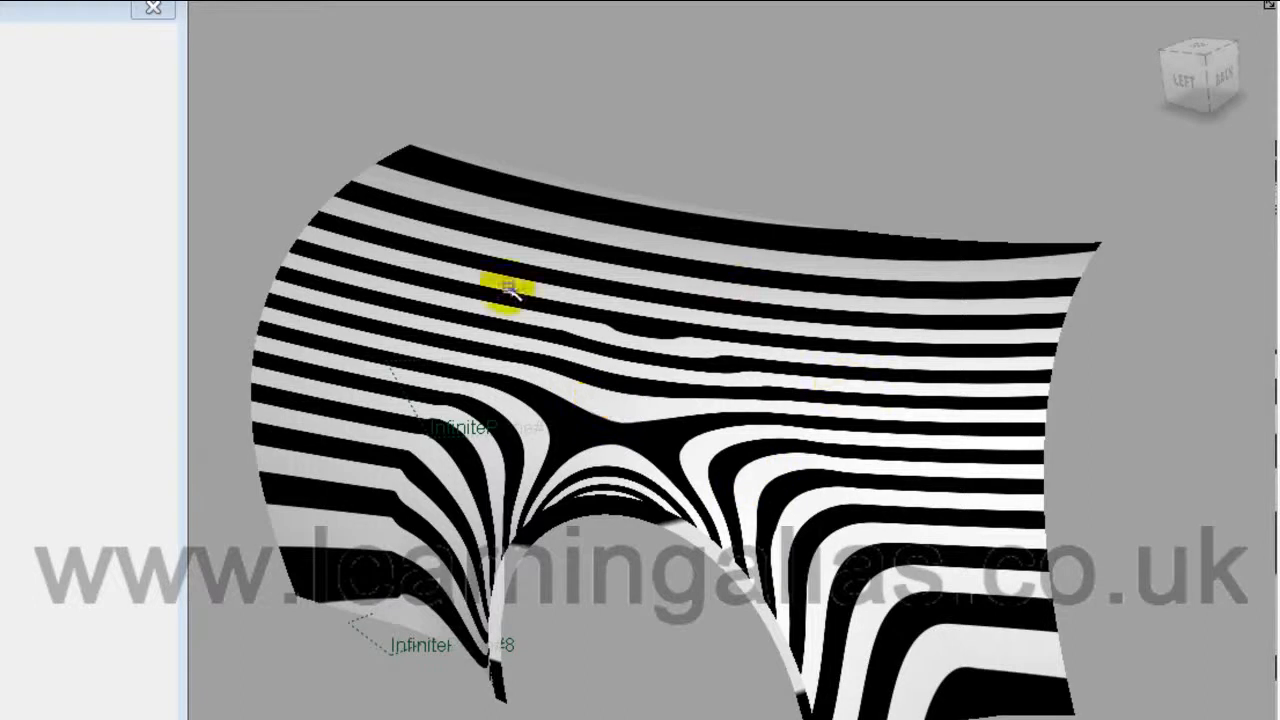
Step: Orbit and dolly close to the zebra-striped junction and show the left ring patch's CVs
left_click_drag(551, 537, 885, 572, "alt+shift")
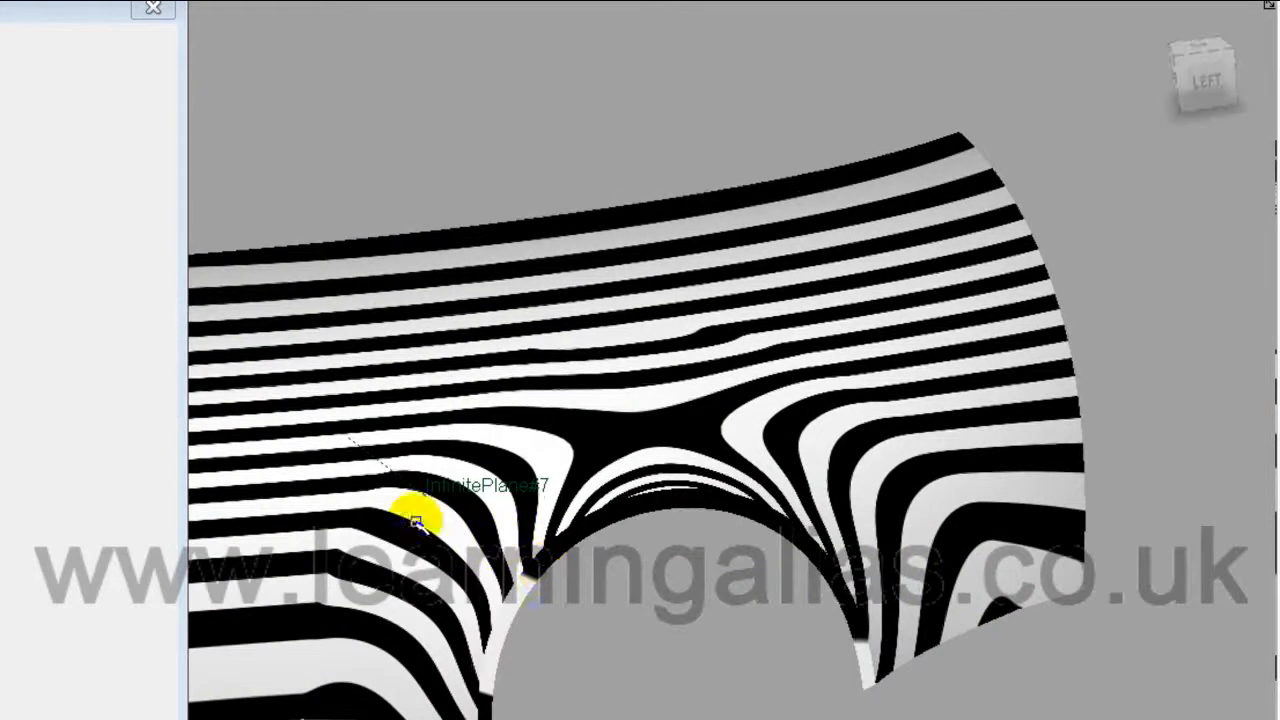
left_click_drag(643, 668, 909, 580, "alt+shift")
middle_click_drag(870, 591, 828, 611, "alt+shift")
right_click_drag(826, 611, 871, 600, "alt+shift")
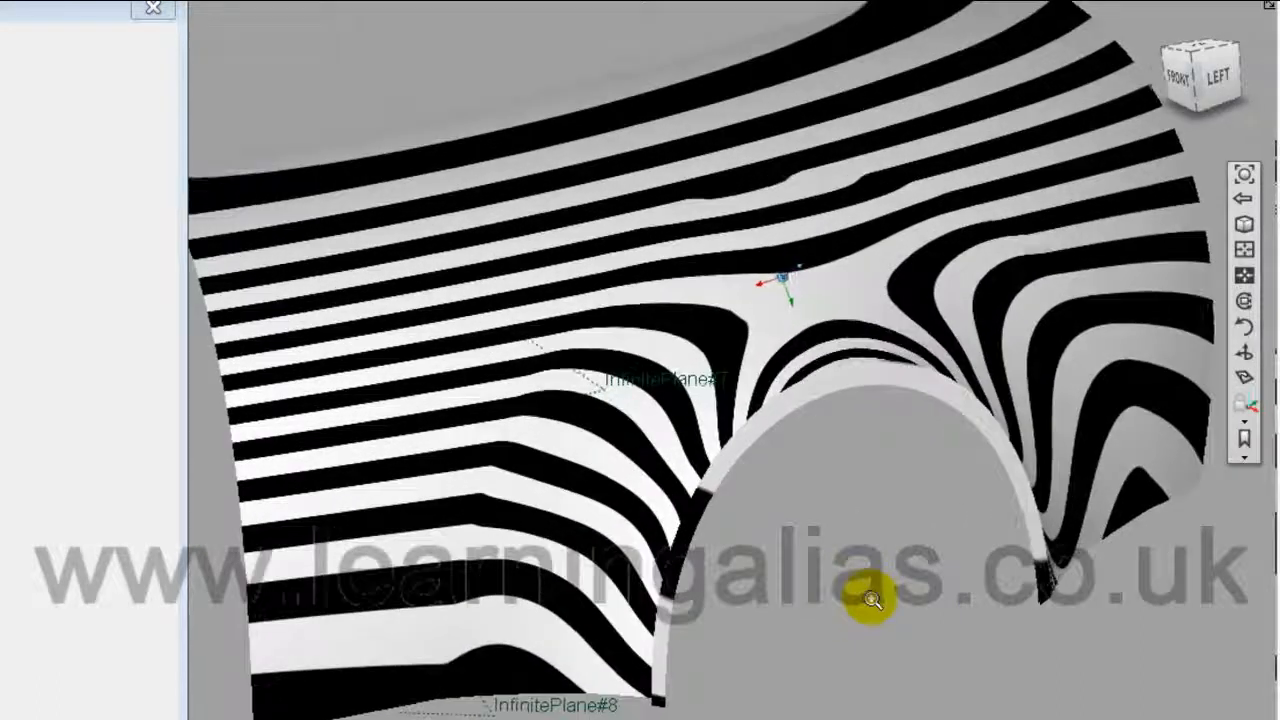
middle_click_drag(812, 631, 824, 616, "alt+shift")
right_click_drag(824, 616, 845, 614, "alt+shift")
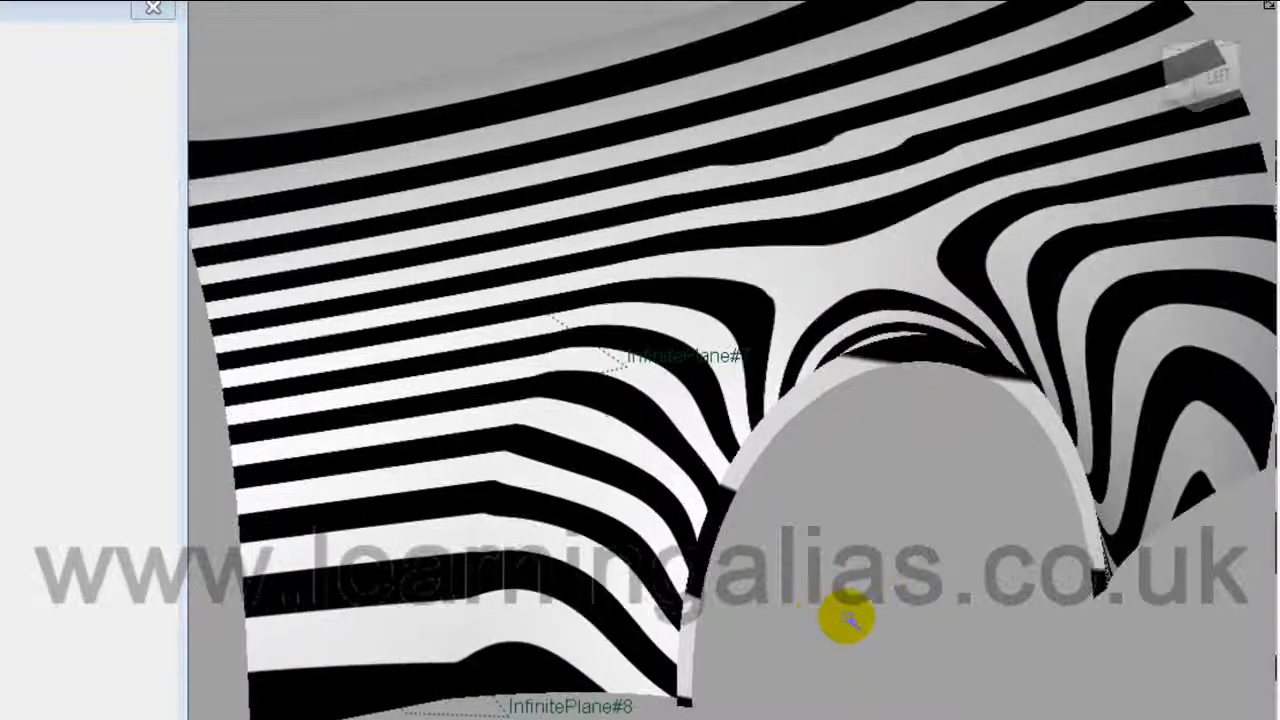
left_click_drag(845, 620, 814, 600, "ctrl+shift")
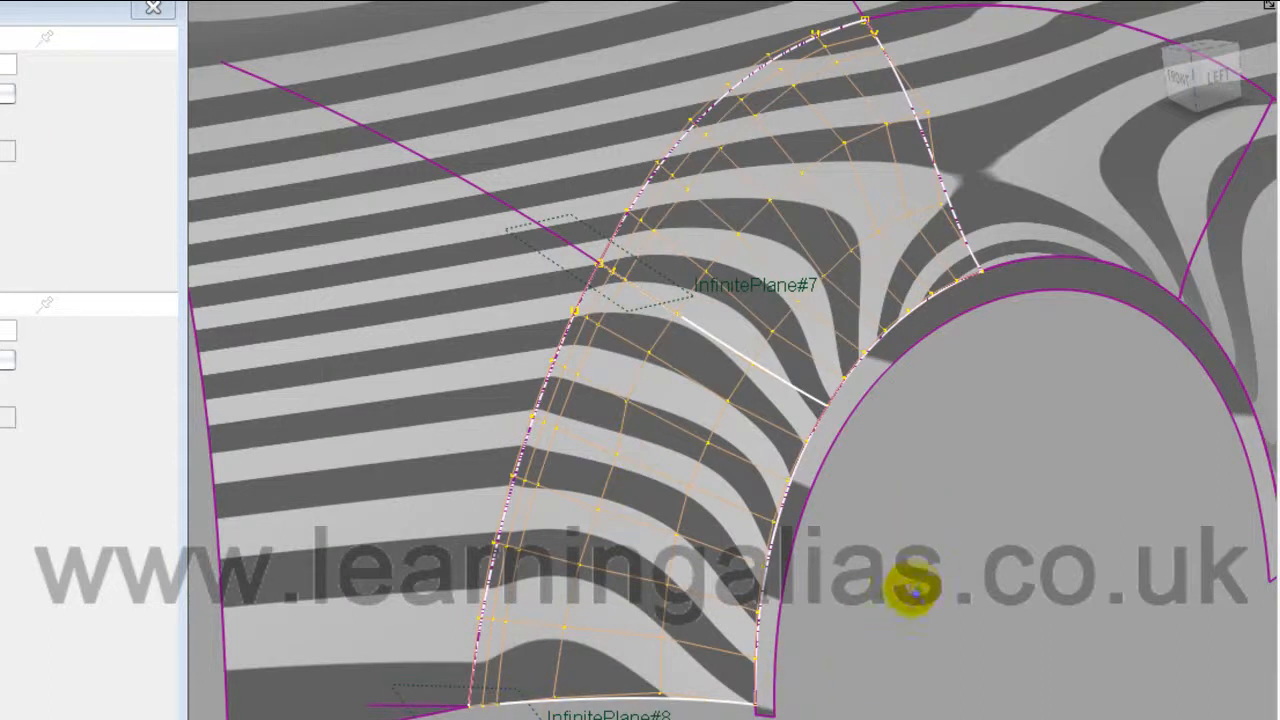
Step: Turn on proportional modification with a 2.600 U/V falloff for CV moves
left_click(901, 600)
right_click(905, 600)
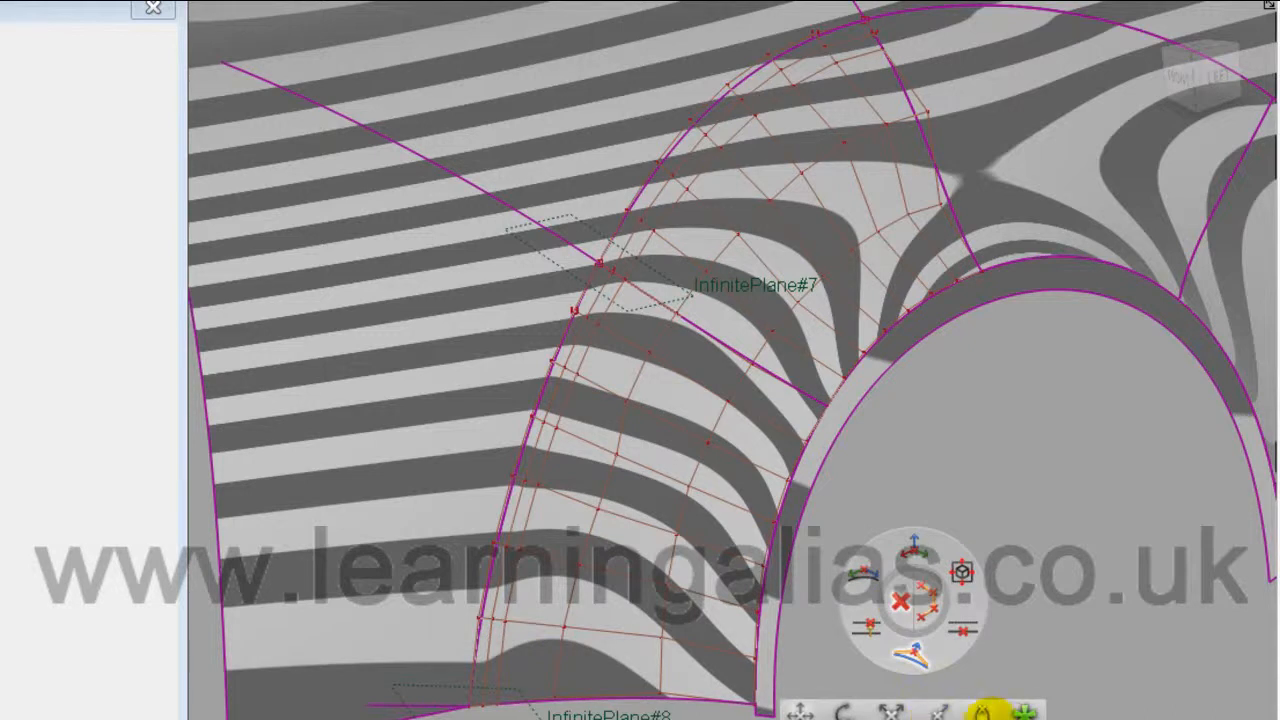
left_click(981, 713)
left_click(910, 659)
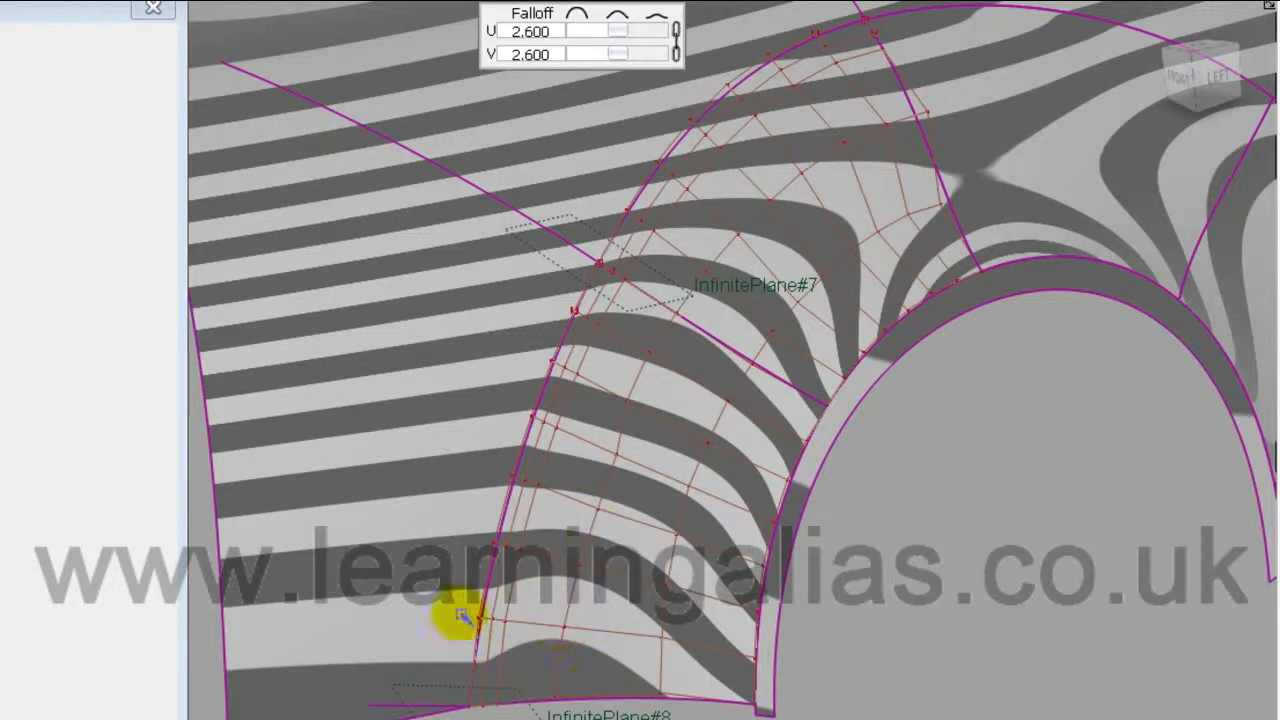
Step: Pick the CV rows from the patch's bottom edge upward and move them together
left_click(555, 700)
left_click(562, 646)
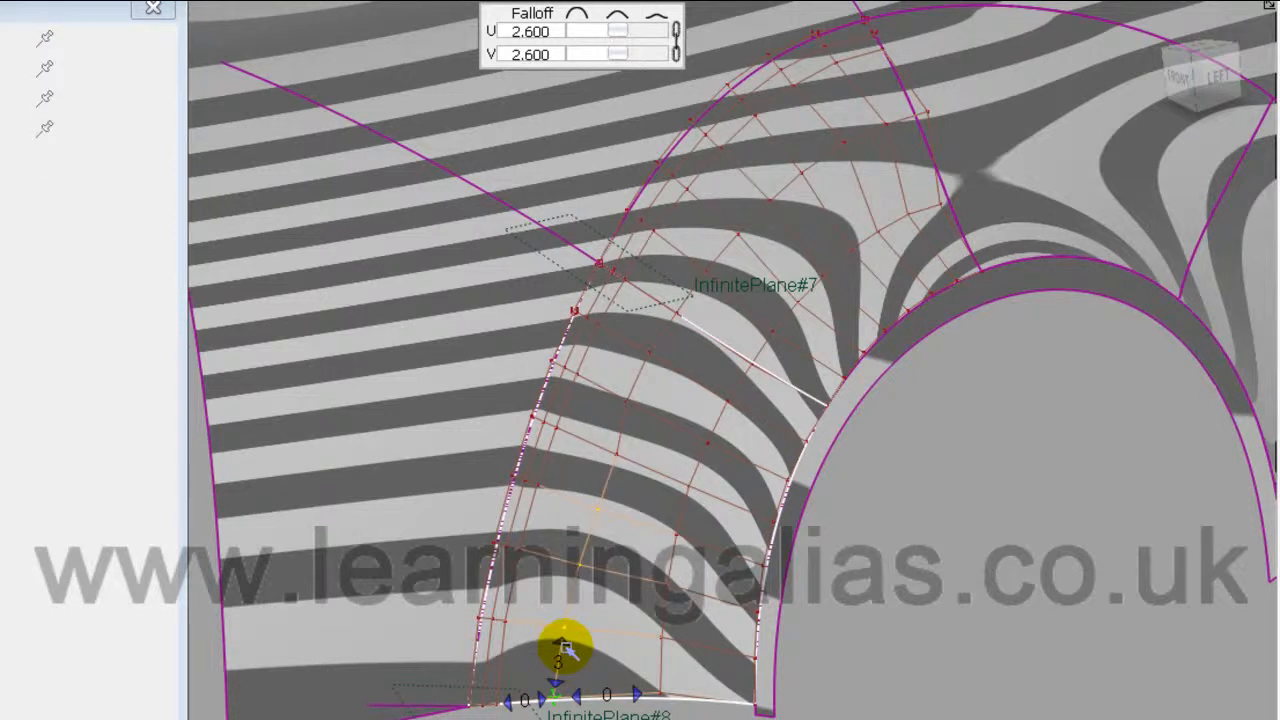
left_click(570, 428)
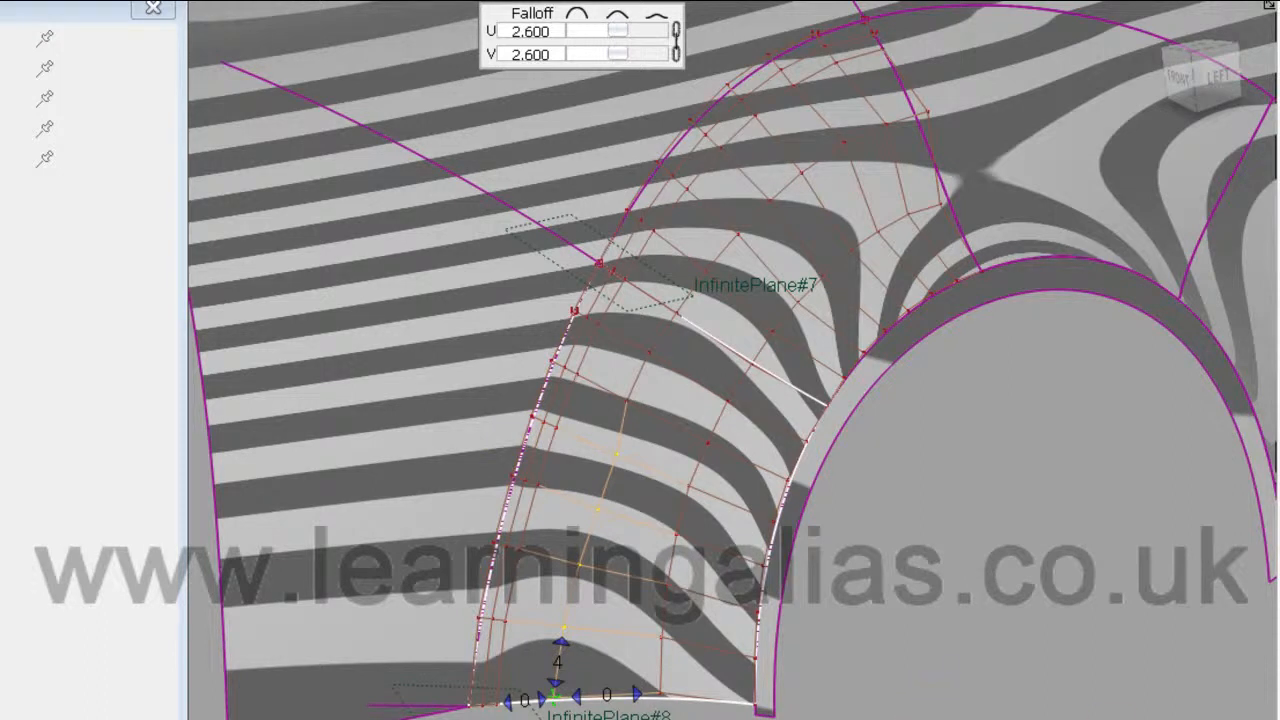
left_click_drag(898, 719, 1195, 719)
left_click_drag(560, 700, 563, 690)
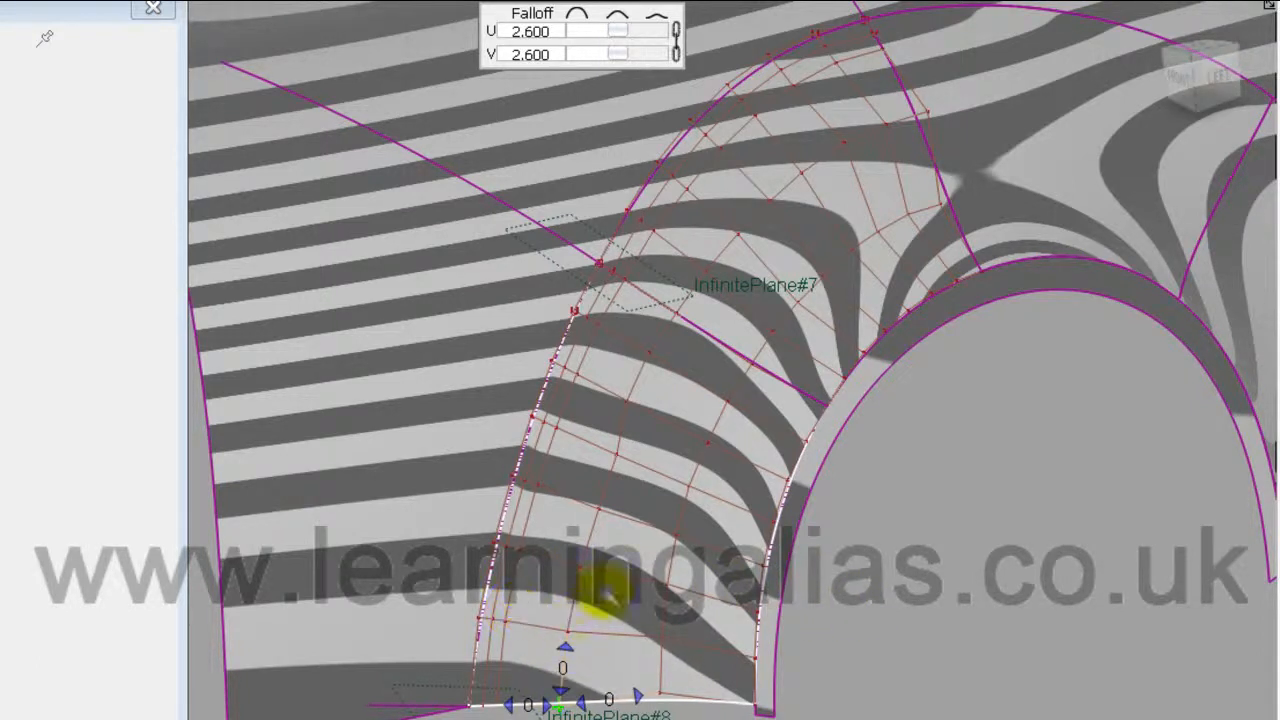
Step: Shift CVs in the patch's lower middle to smooth the zebra stripes near InfinitePlane#8
left_click(600, 512)
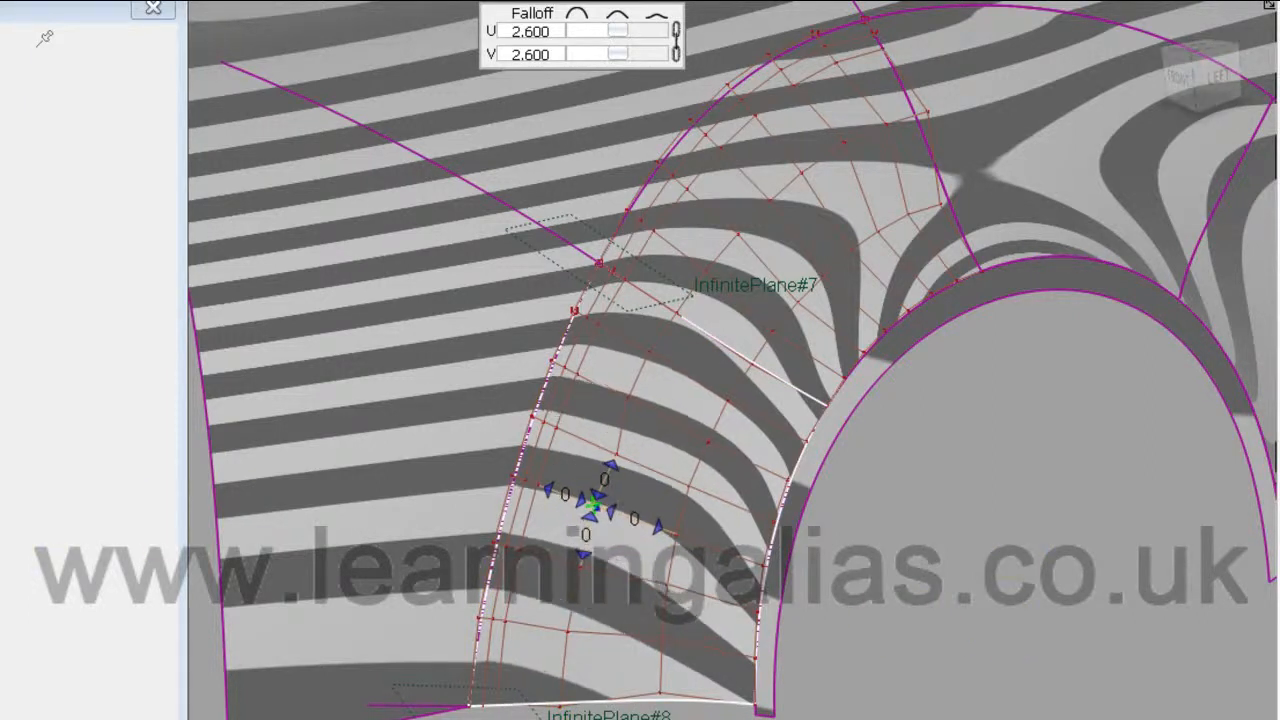
left_click(616, 456)
right_click_drag(981, 613, 950, 613)
left_click(662, 637)
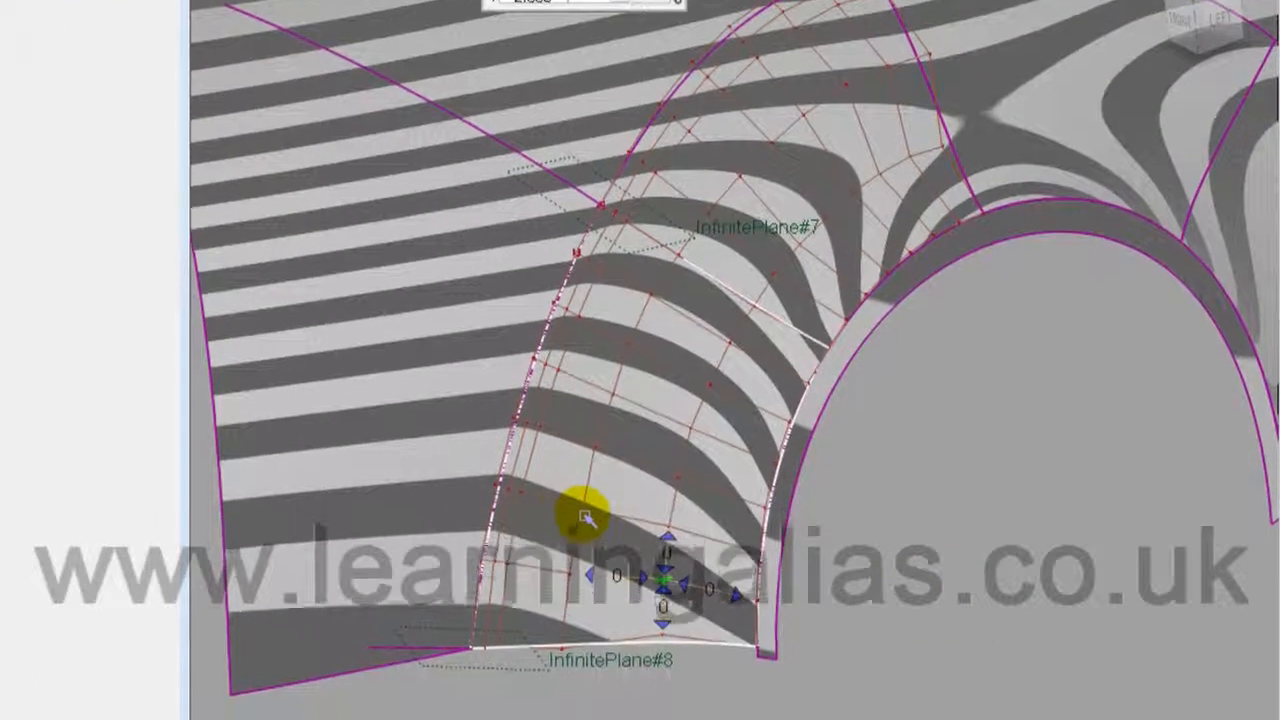
left_click(583, 510)
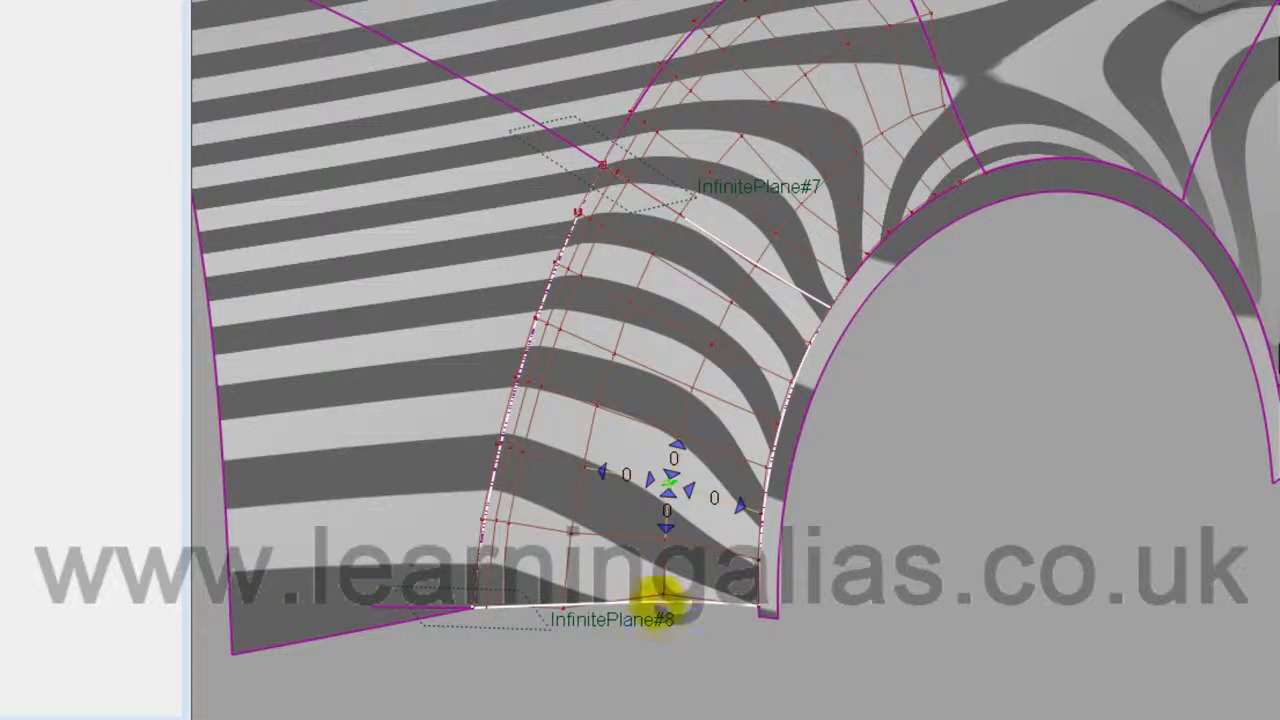
left_click(663, 598)
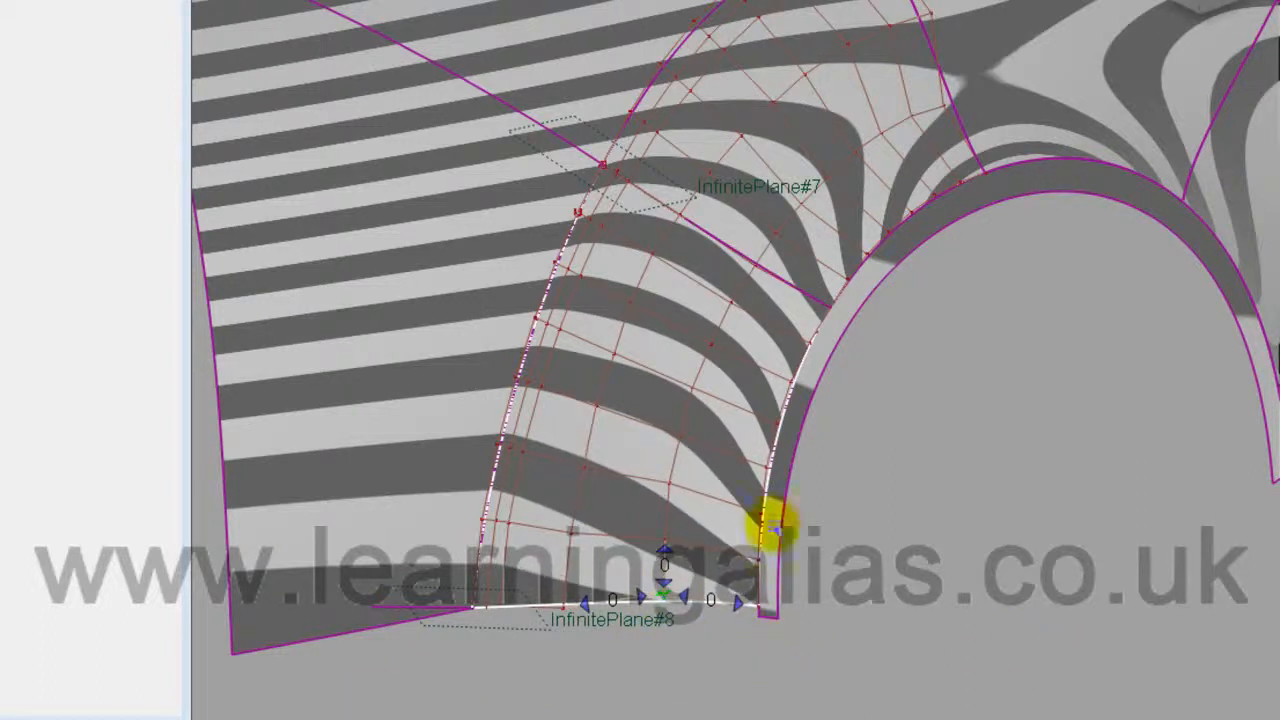
left_click(681, 442)
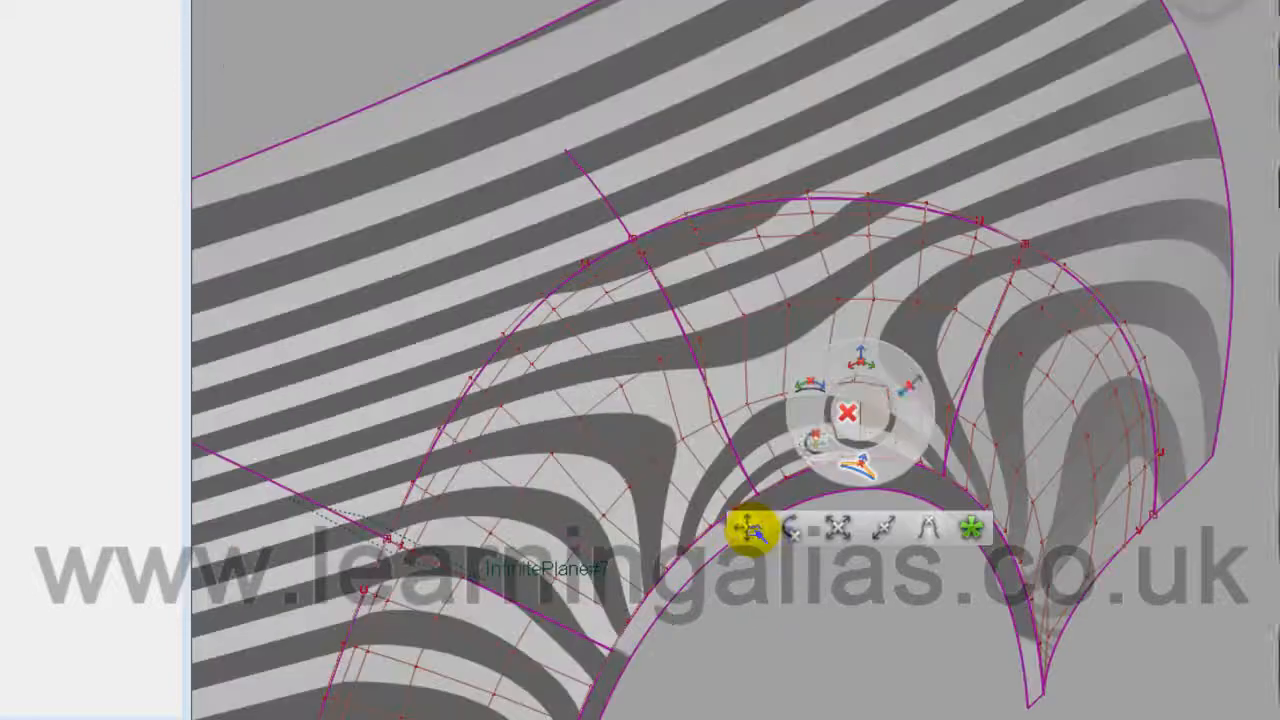
left_click(754, 530)
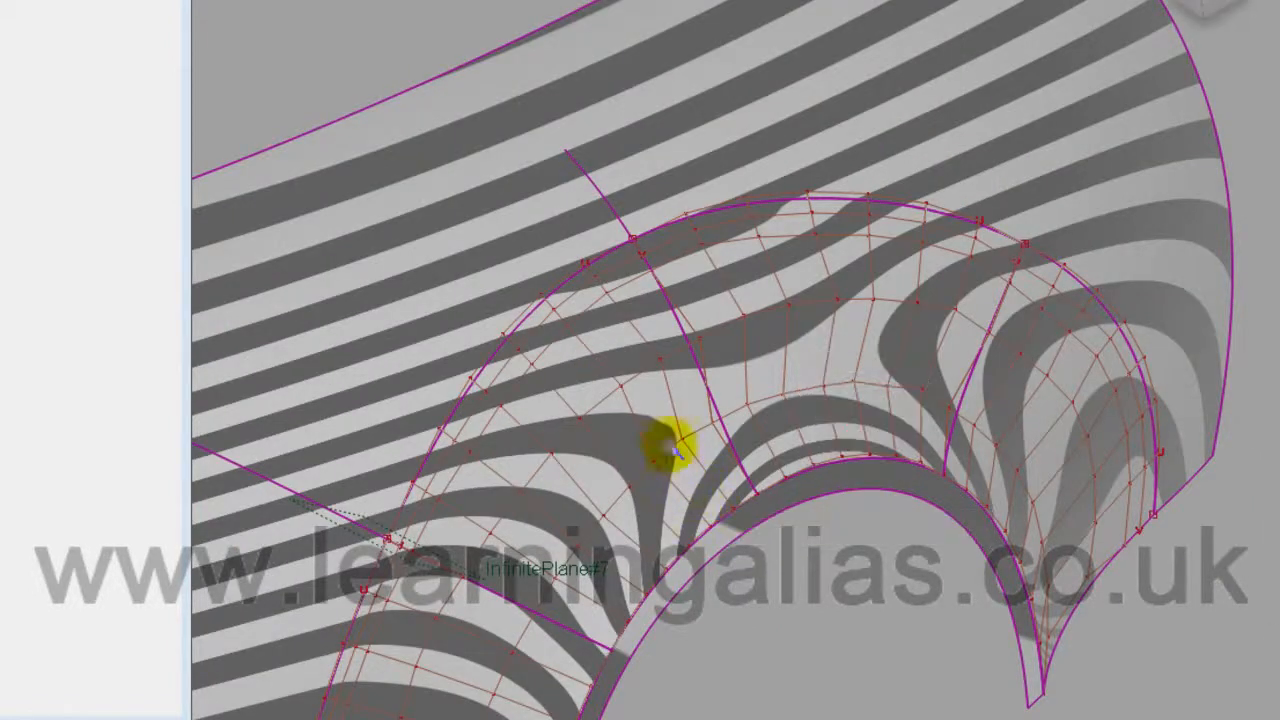
Step: Box-select the upper arch patch's middle CV row, shift it to even the stripes, and zoom out
left_click(641, 359)
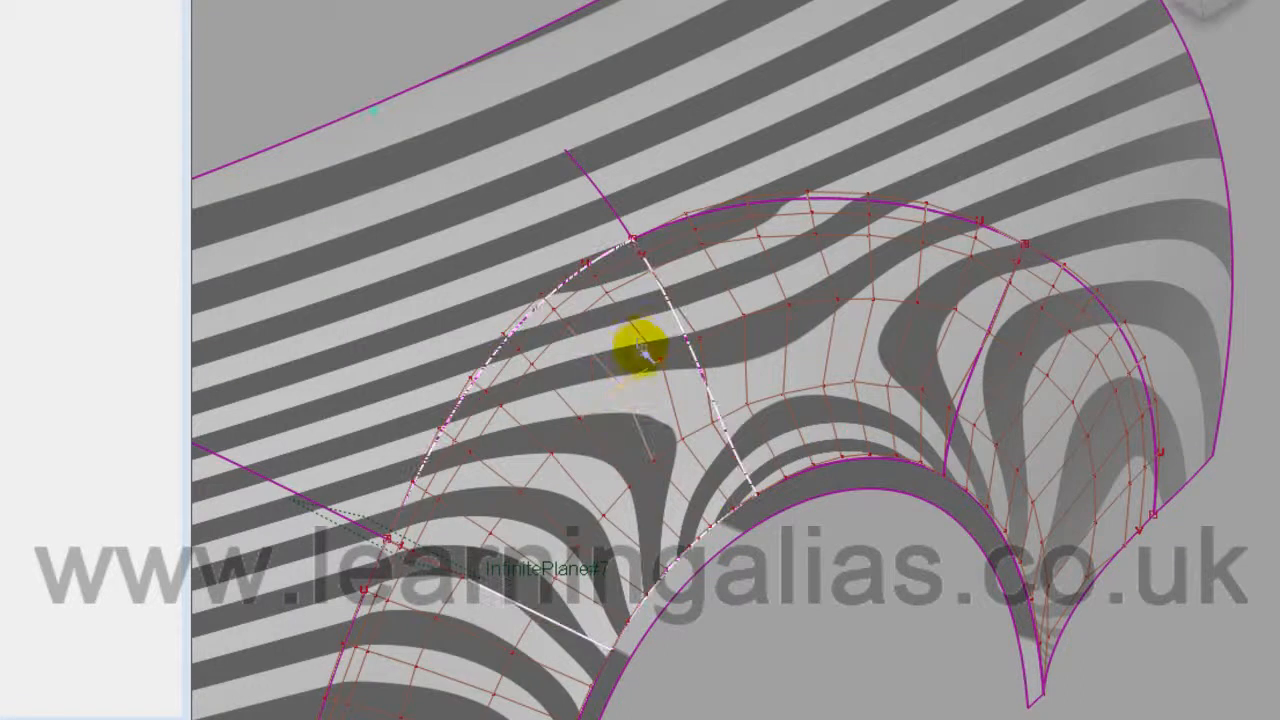
left_click_drag(683, 282, 800, 365)
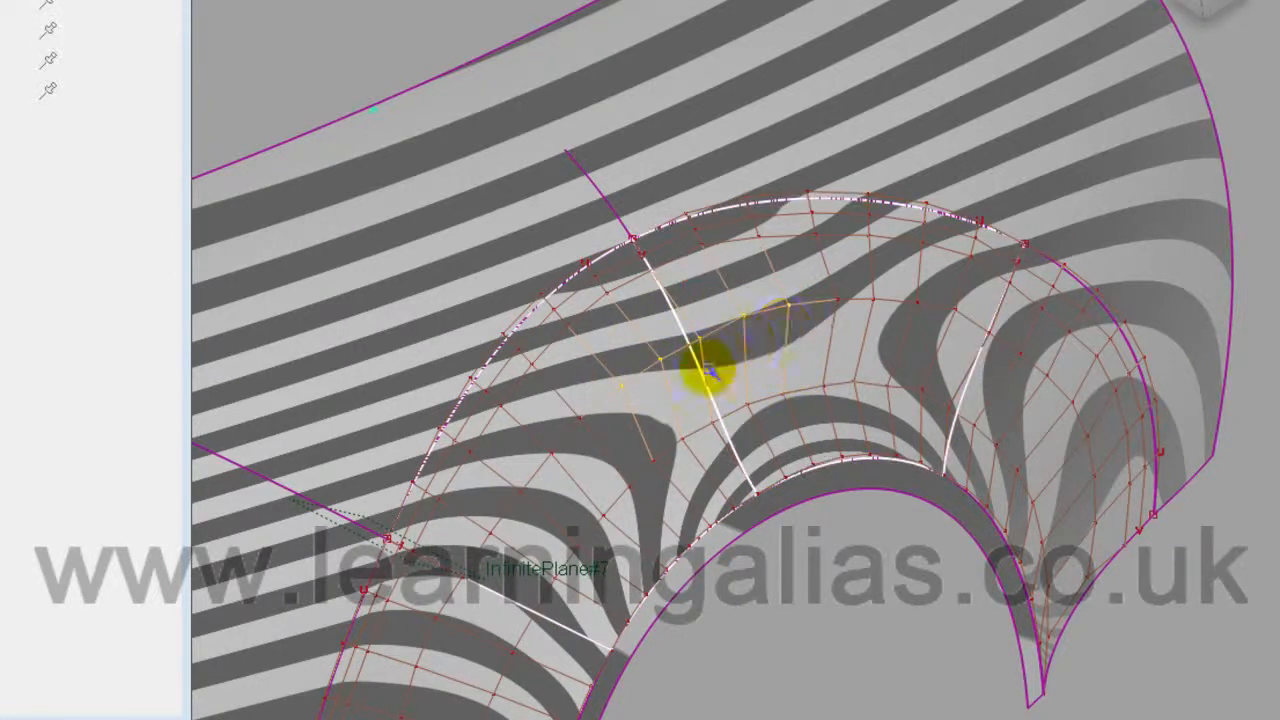
left_click_drag(886, 637, 365, 598)
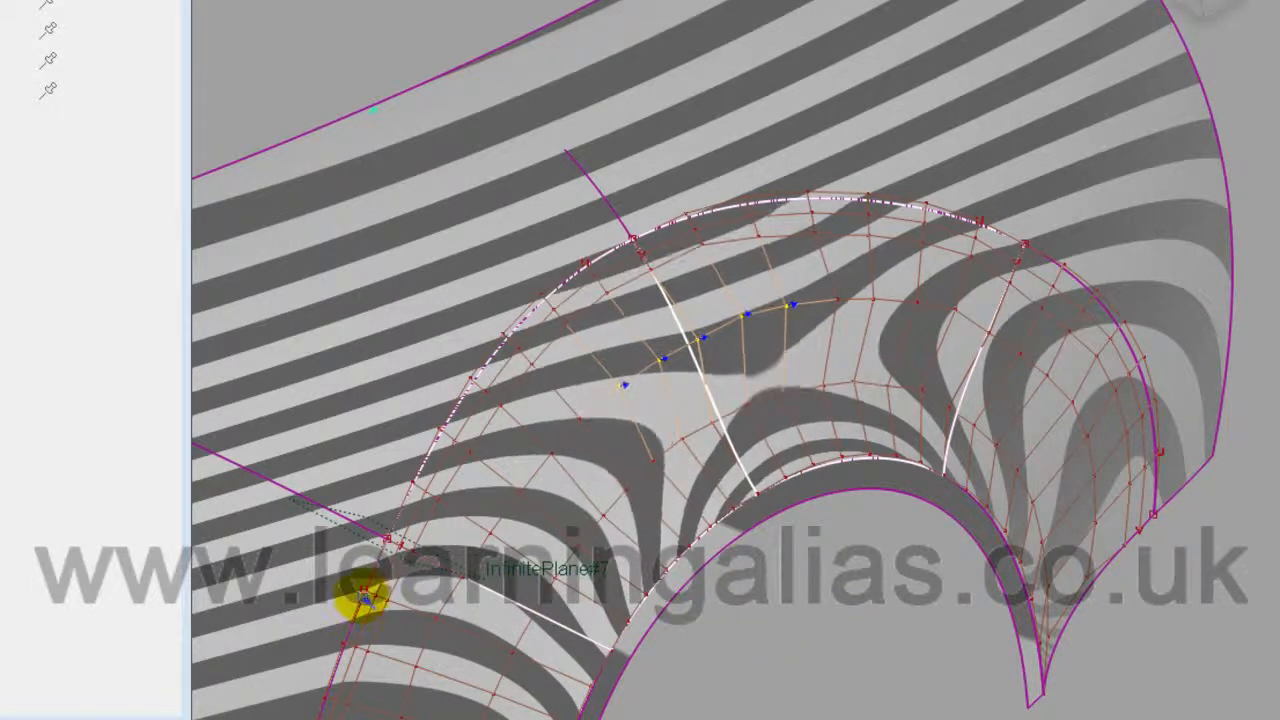
mouse_move(522, 606)
left_mouse_down()
mouse_move(654, 608)
mouse_move(532, 602)
left_mouse_up()
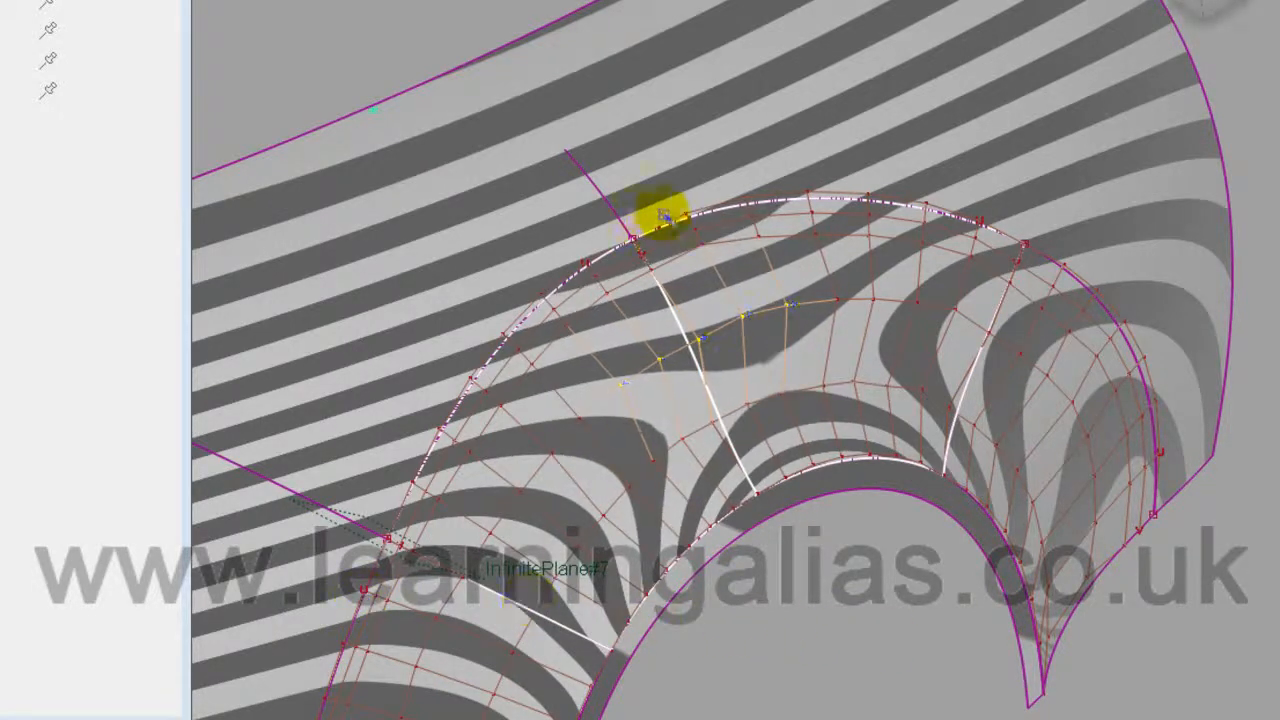
left_click_drag(843, 620, 533, 610)
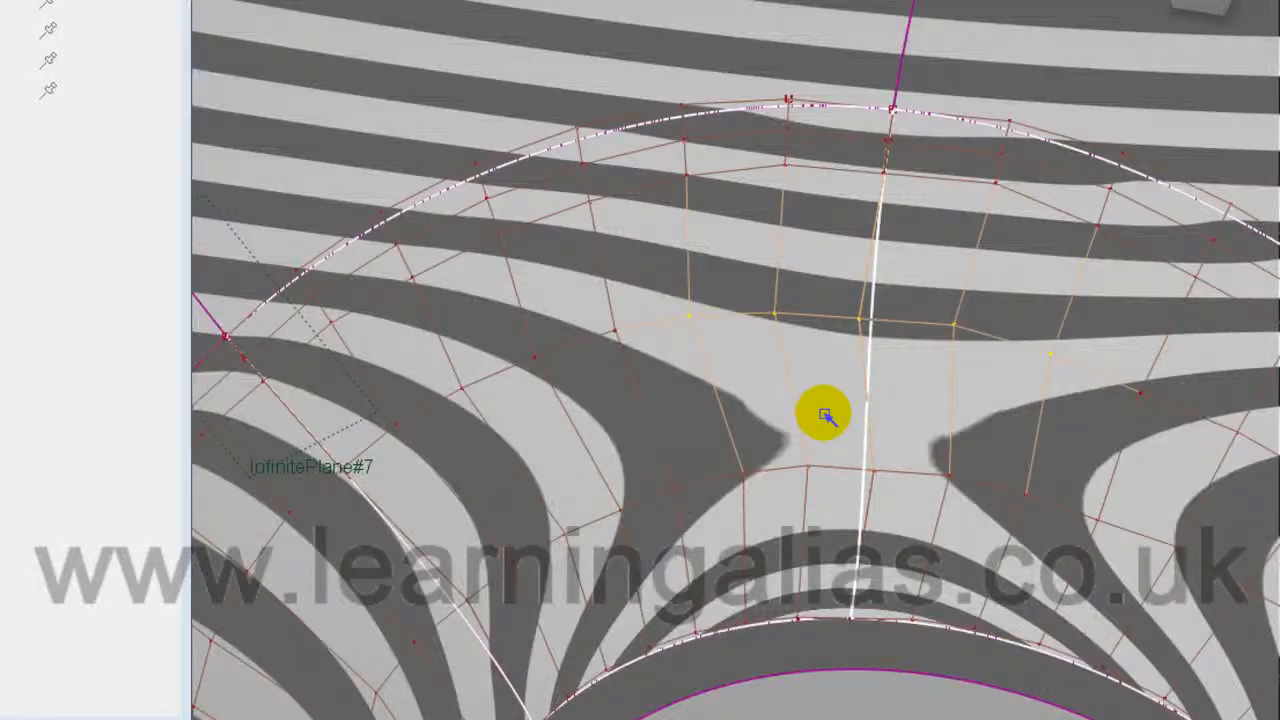
left_click_drag(820, 414, 187, 428)
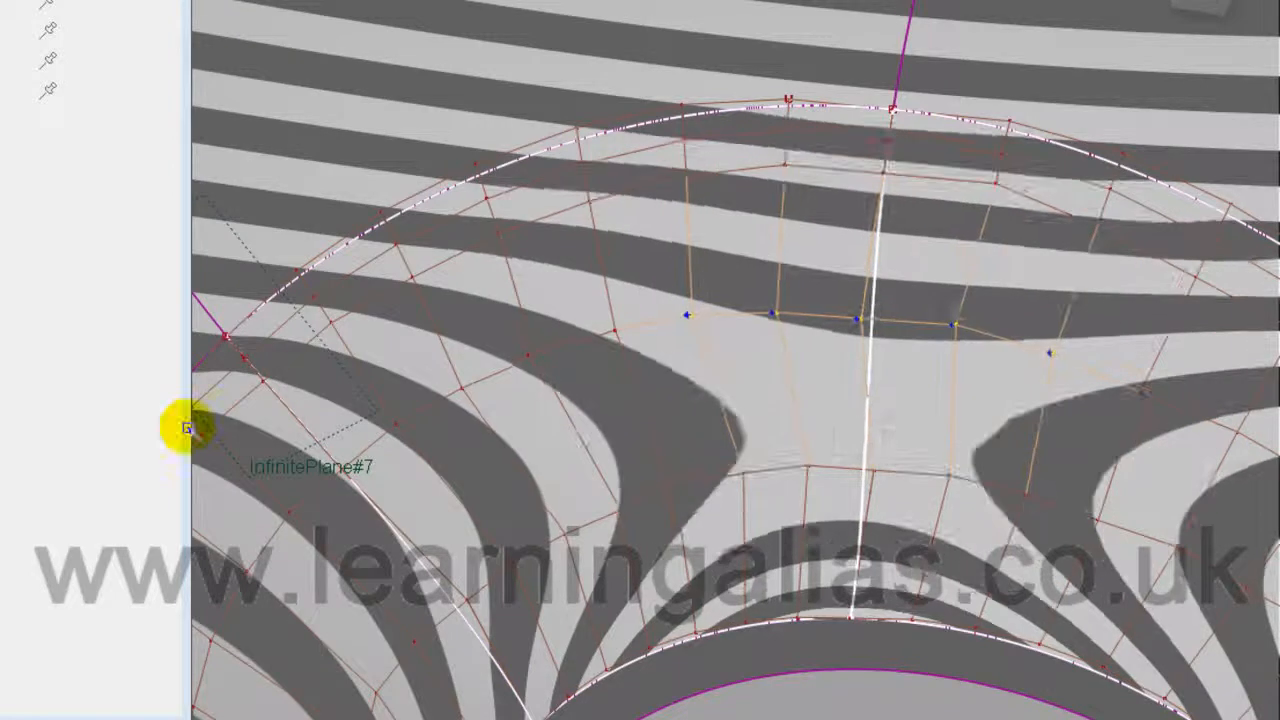
left_click_drag(826, 692, 877, 543, "alt+shift")
right_click_drag(909, 543, 641, 595, "alt+shift")
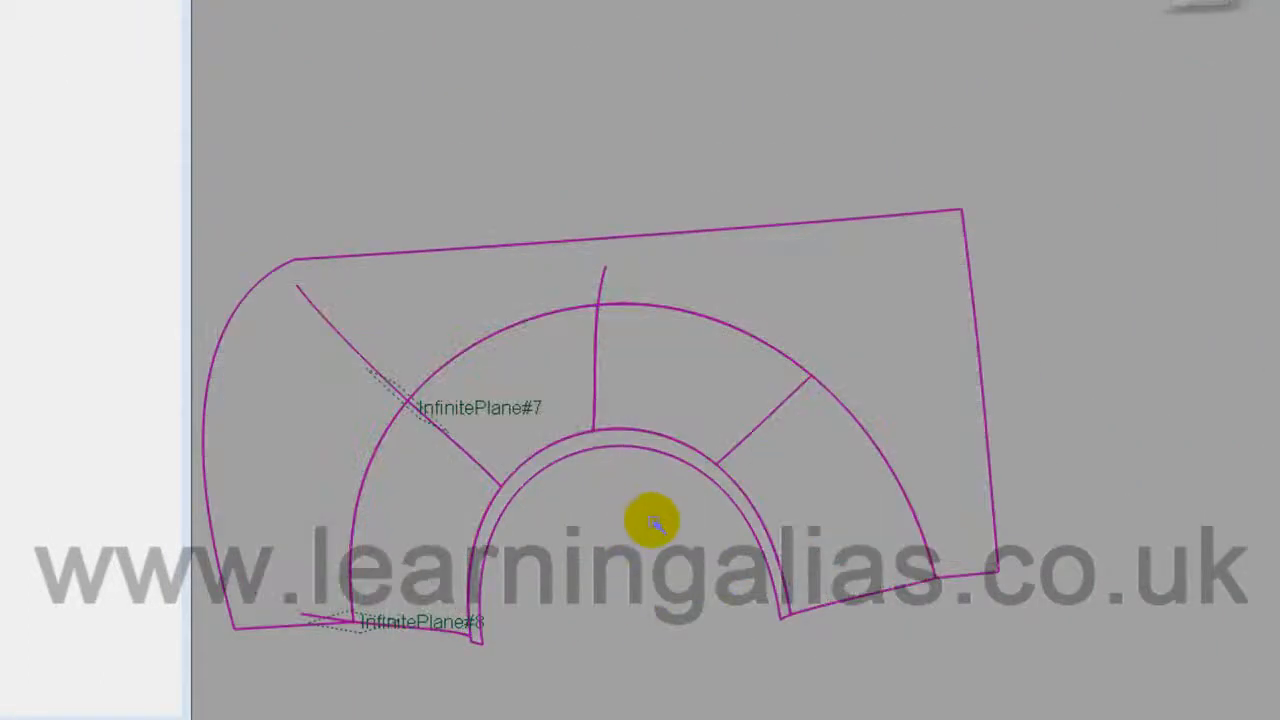
Step: Hide the model curves and return the T-junction surface from zebra stripes to plain glossy shading
right_click_drag(652, 520, 580, 500, "ctrl+shift")
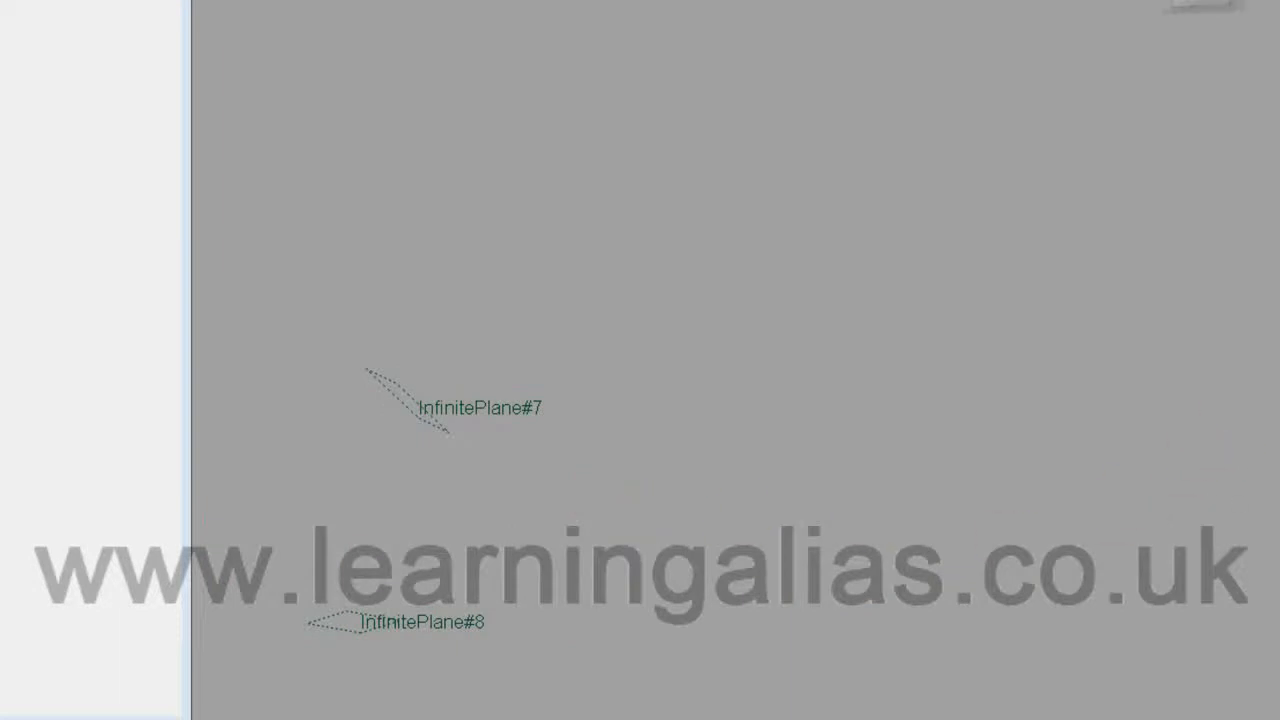
left_click(1276, 440)
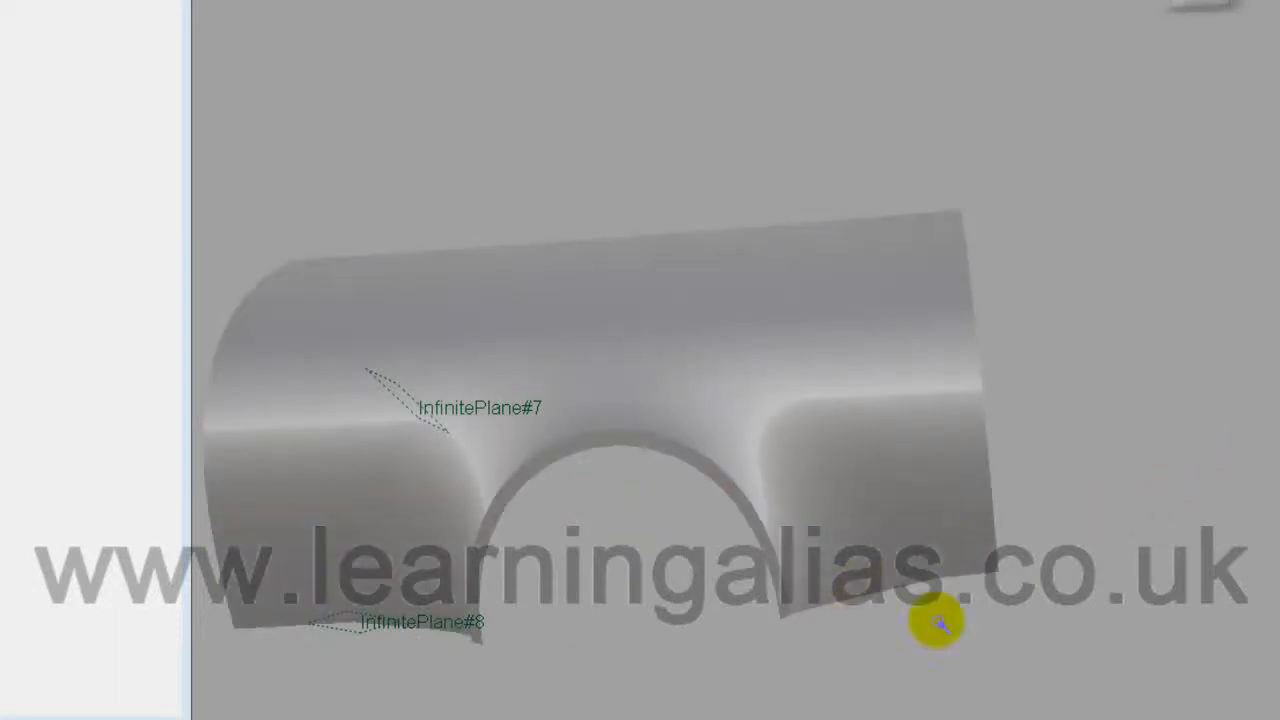